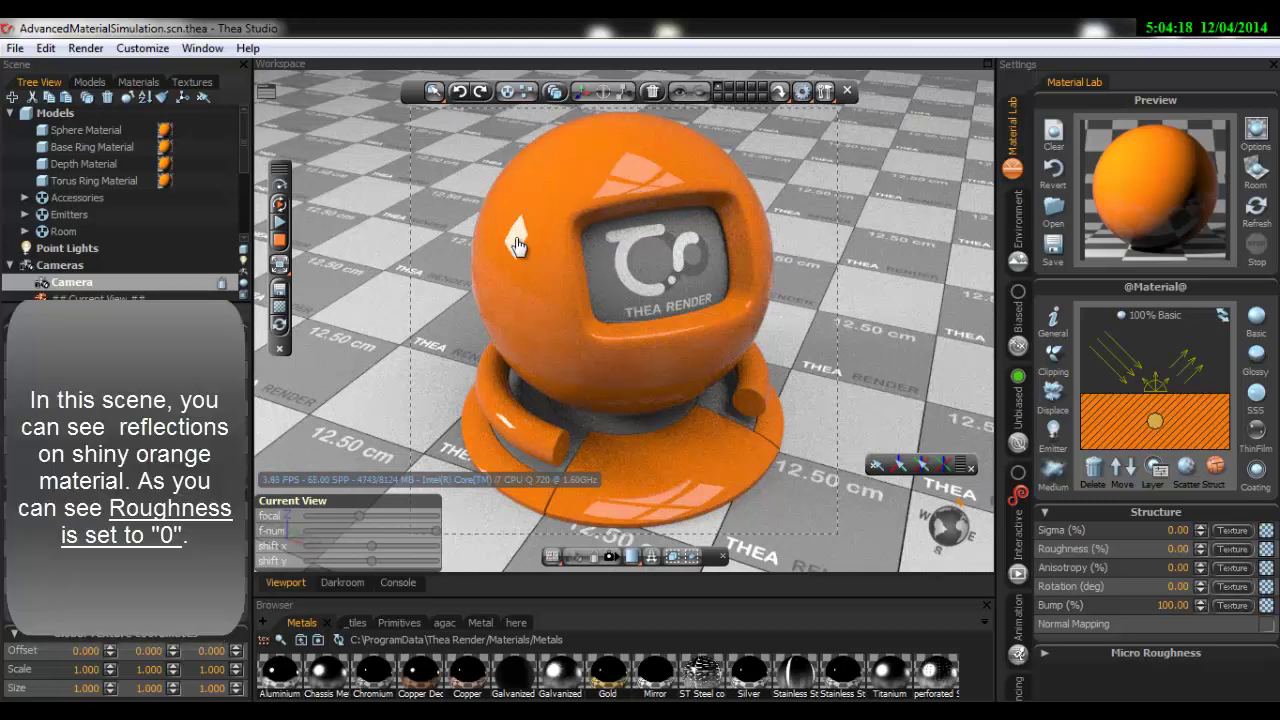
Frame the sphere under the window and set the orange material's roughness to 10
scroll(520, 224, "up", 3)
scroll(560, 280, "up", 3)
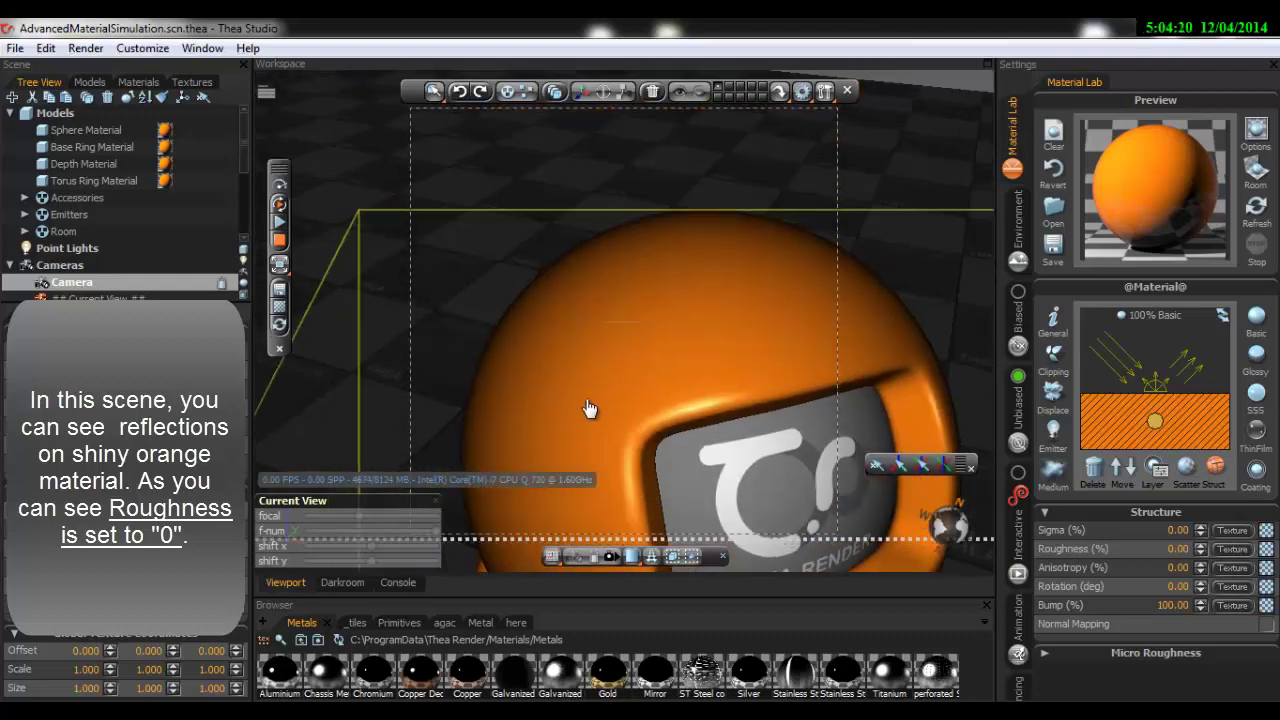
middle_click_drag(600, 330, 706, 427)
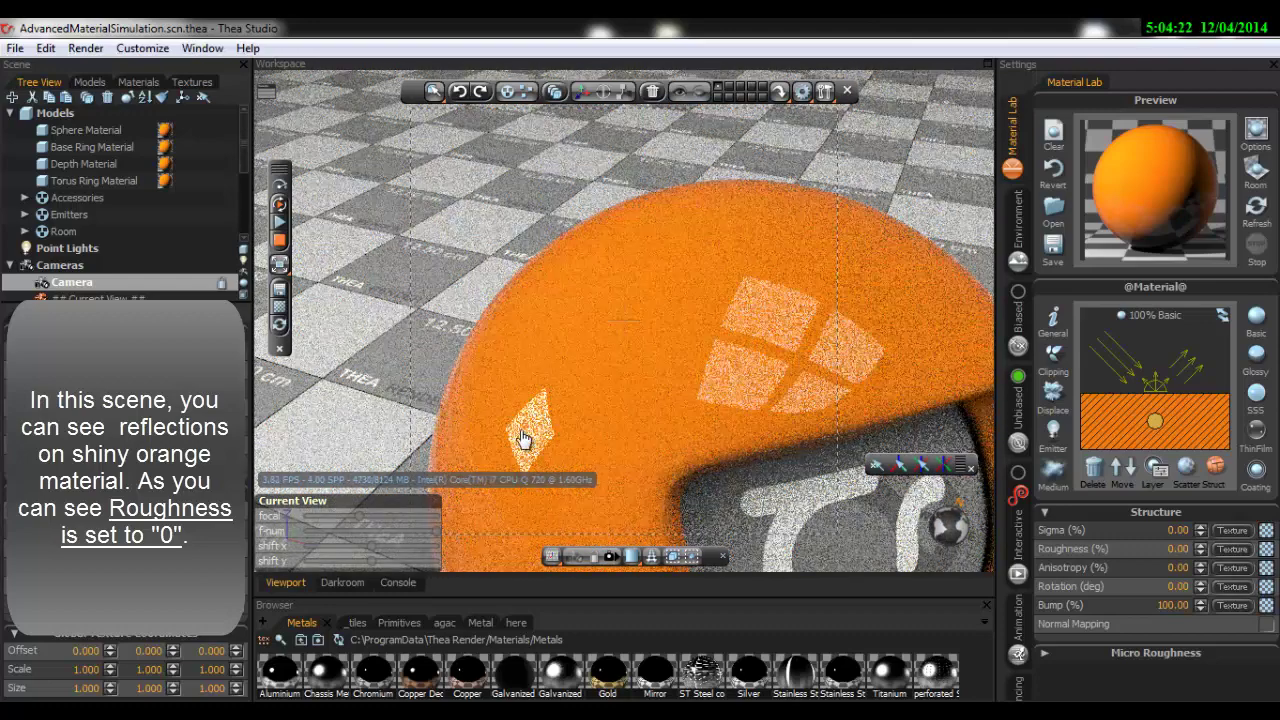
mouse_move(700, 429)
left_mouse_down()
mouse_move(529, 366)
mouse_move(486, 243)
left_mouse_up()
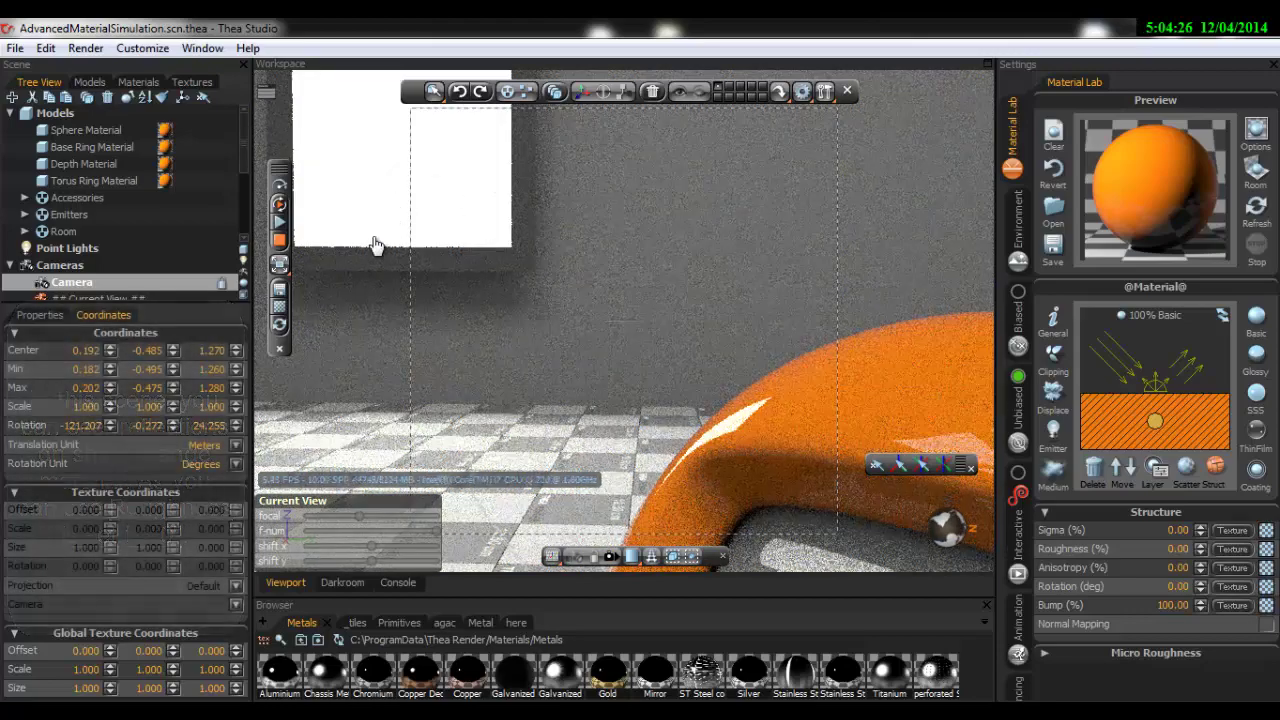
double_click(128, 284)
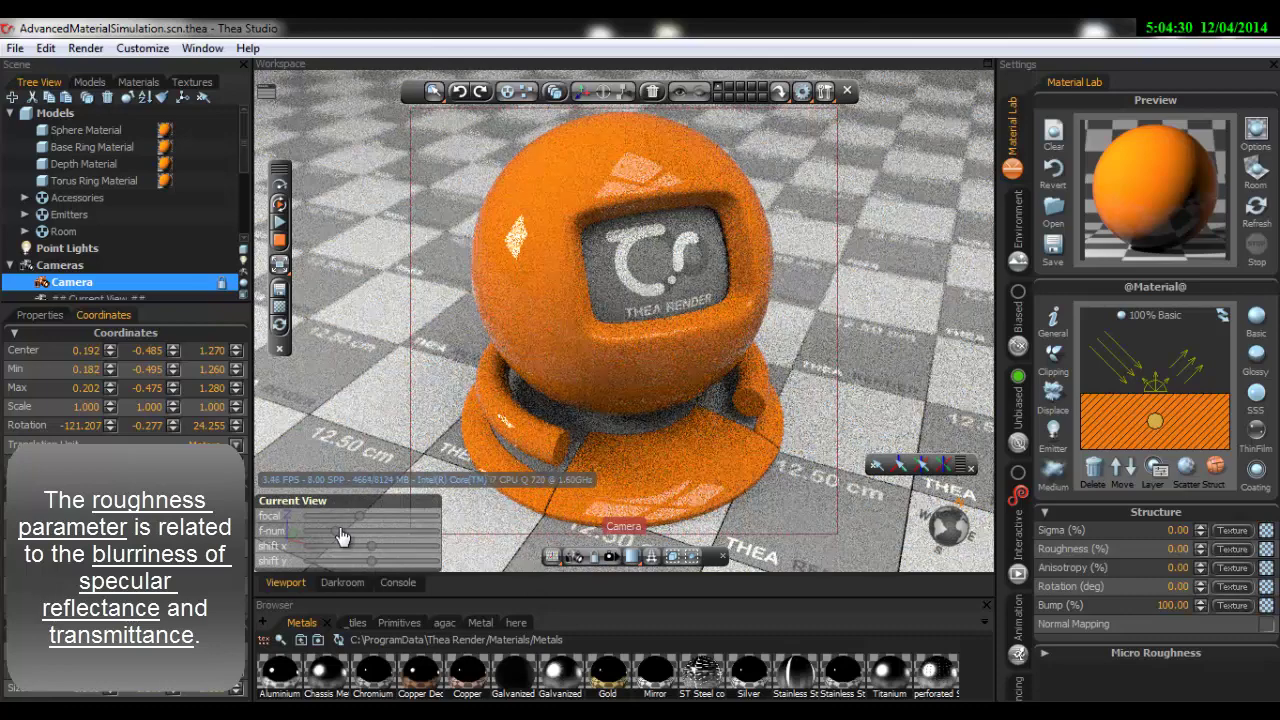
left_click(462, 537)
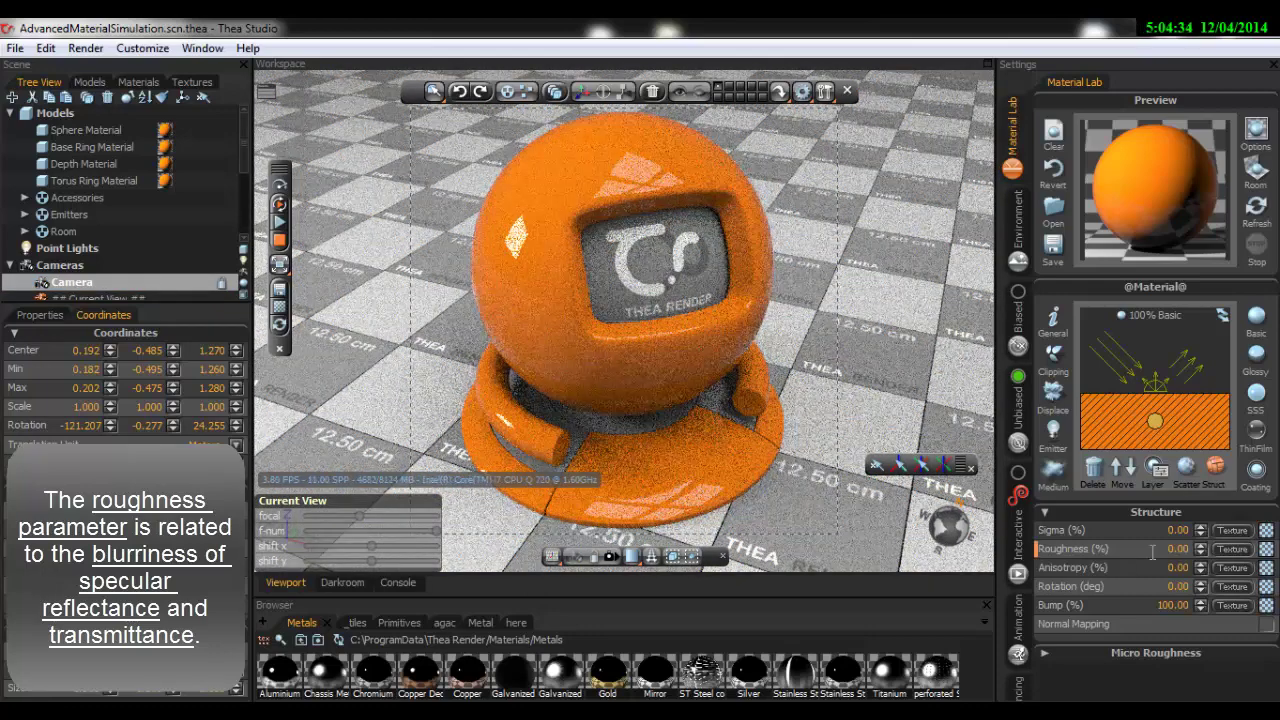
type("1")
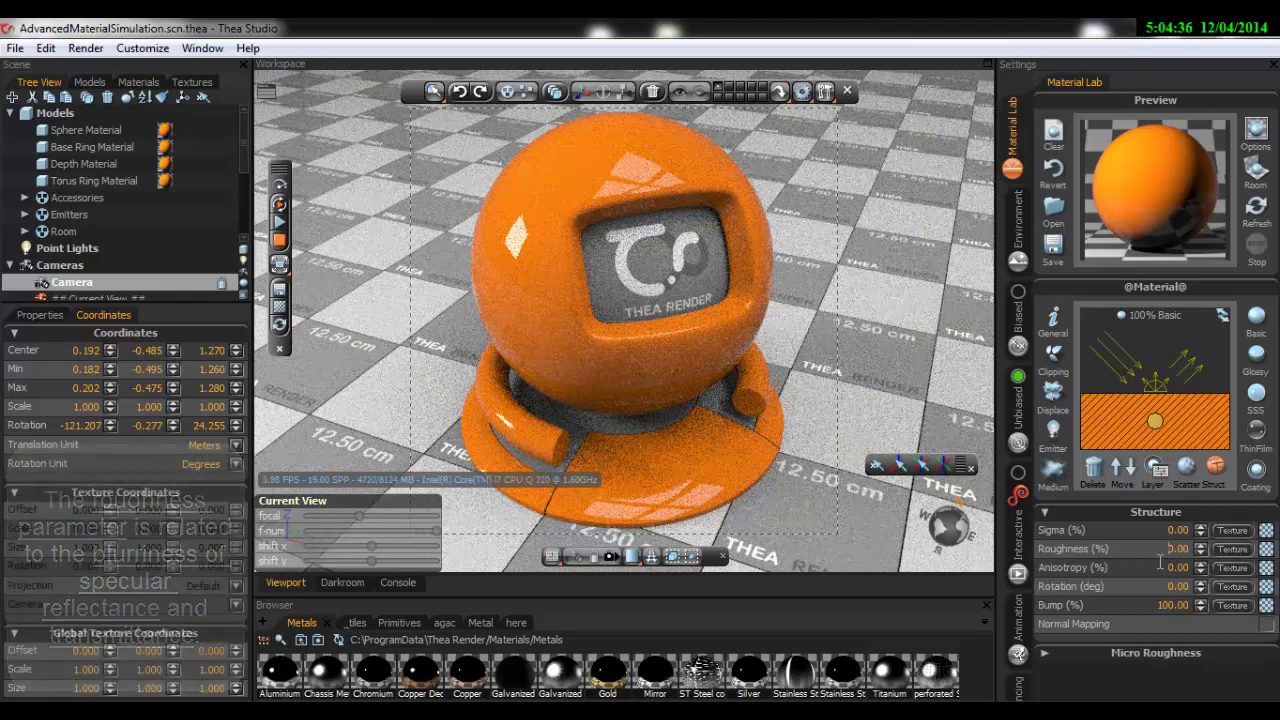
key("Return")
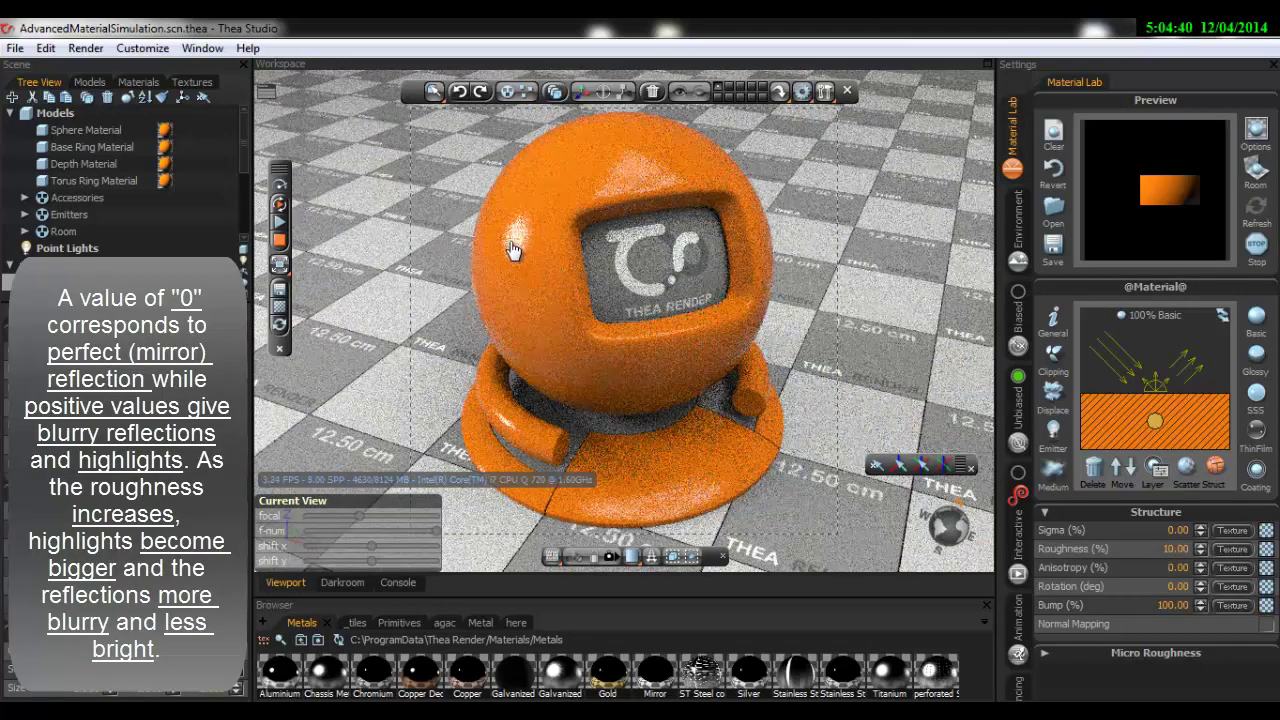
Try roughness 40 on the orange material, then lower it to 5
scroll(720, 410, "up", 3)
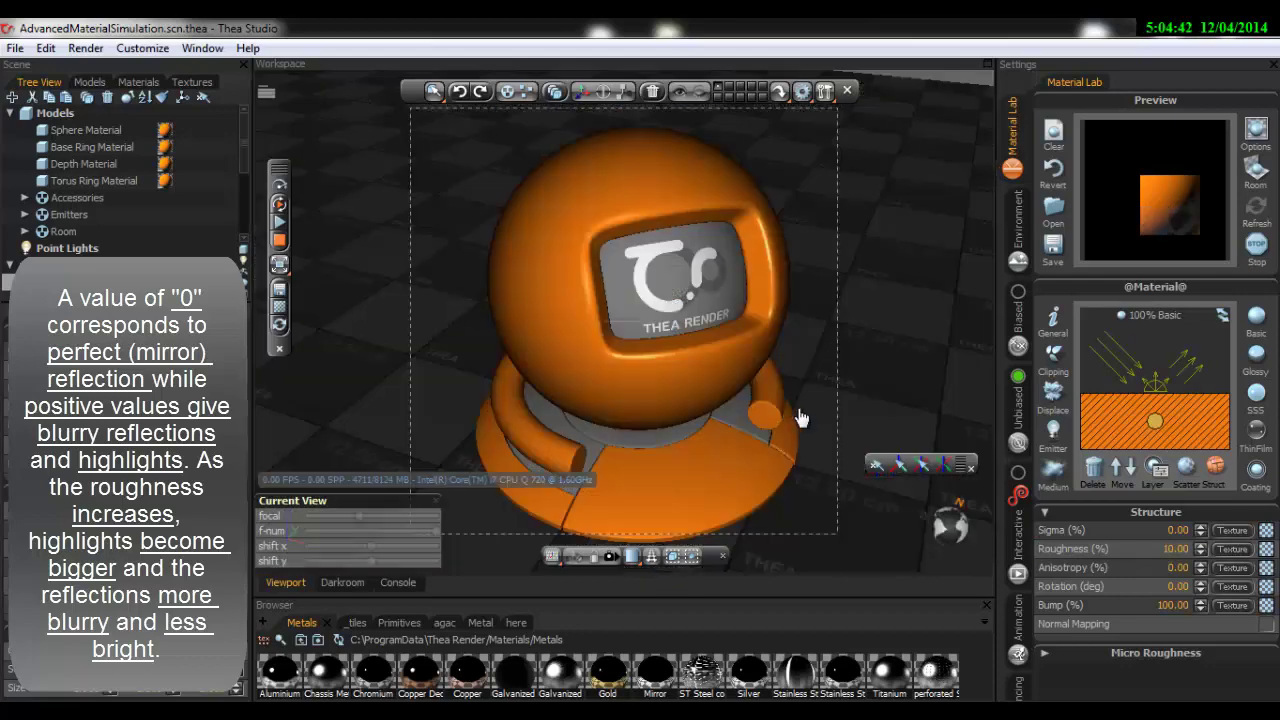
scroll(800, 416, "up", 3)
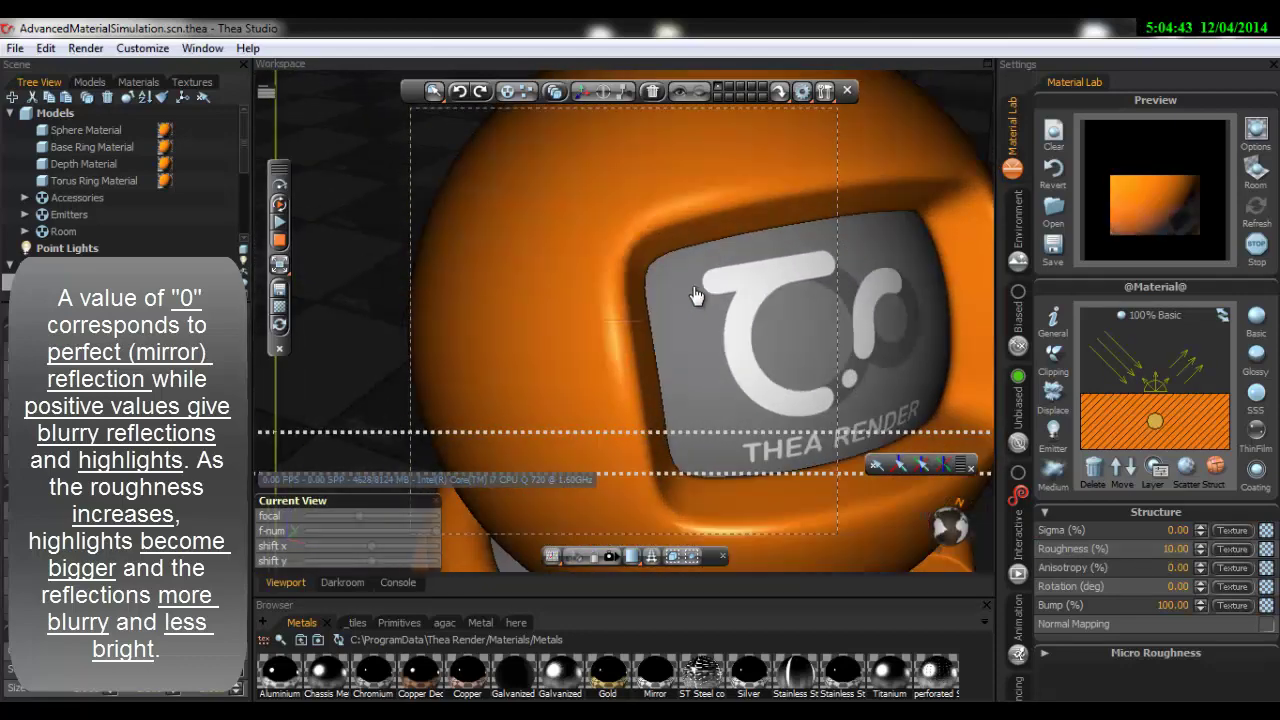
mouse_move(697, 296)
left_mouse_down()
mouse_move(729, 334)
mouse_move(600, 391)
left_mouse_up()
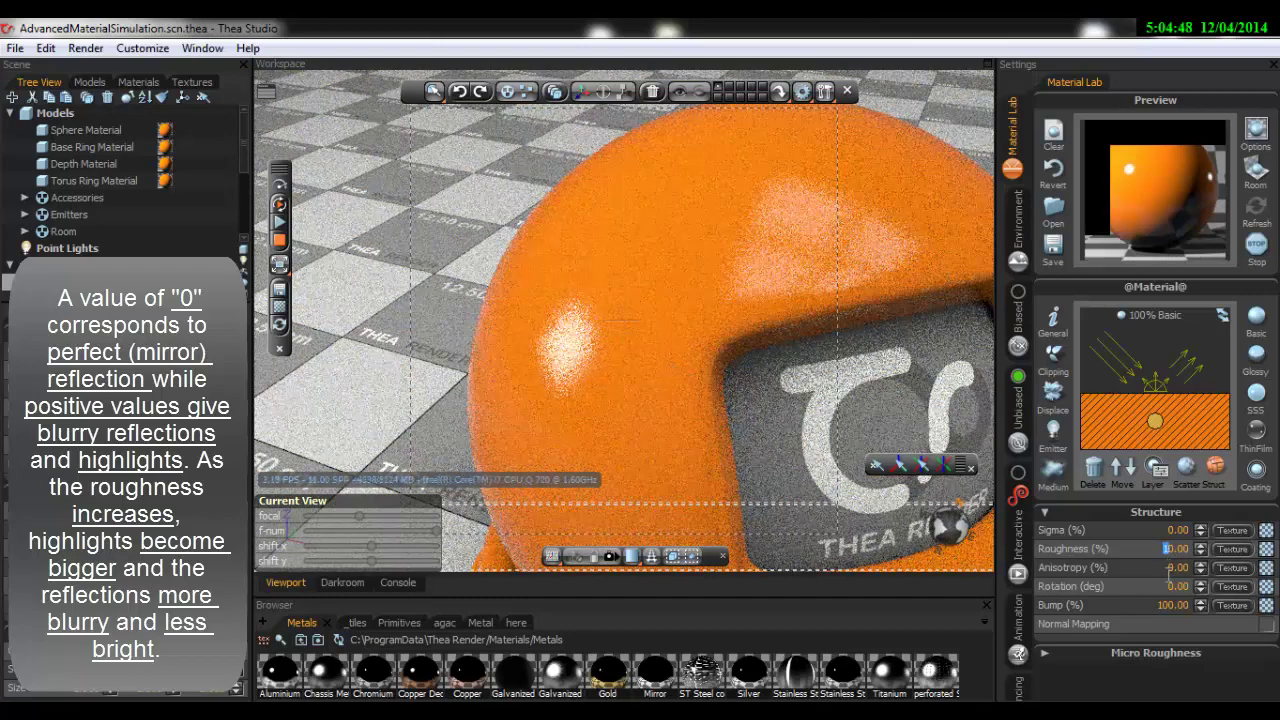
type("40")
key("Return")
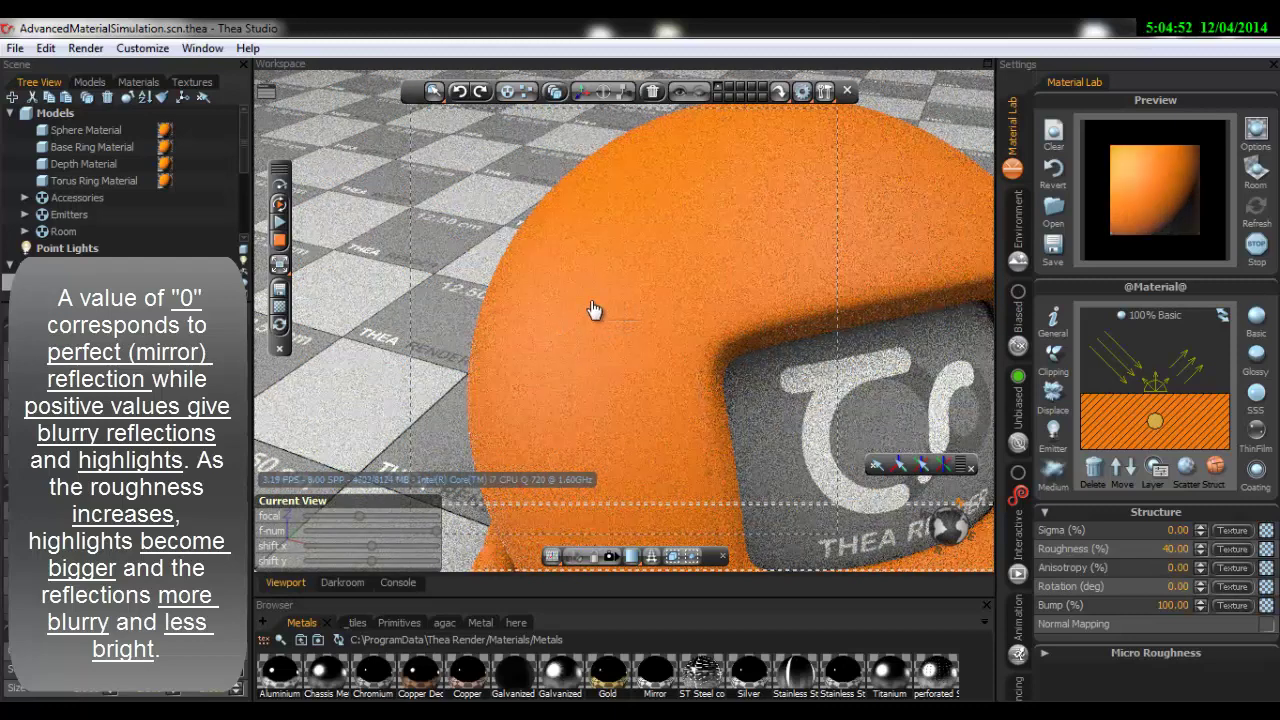
left_click(1167, 548)
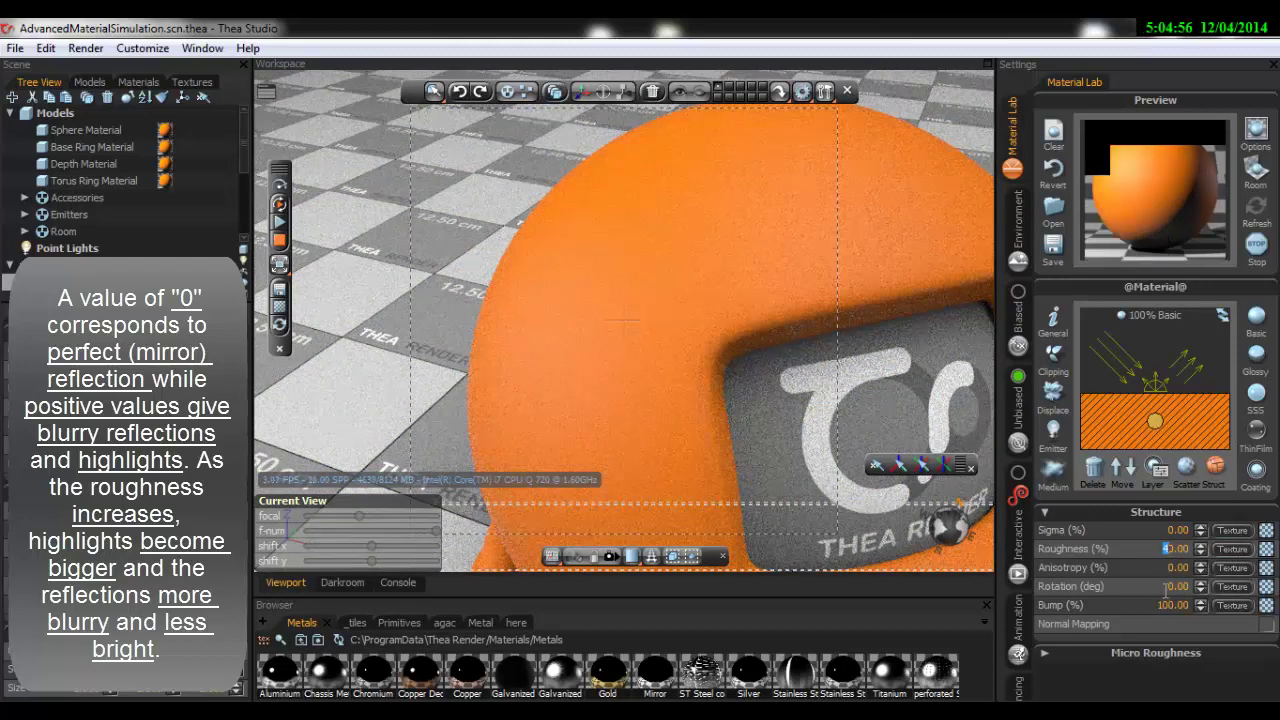
type("5")
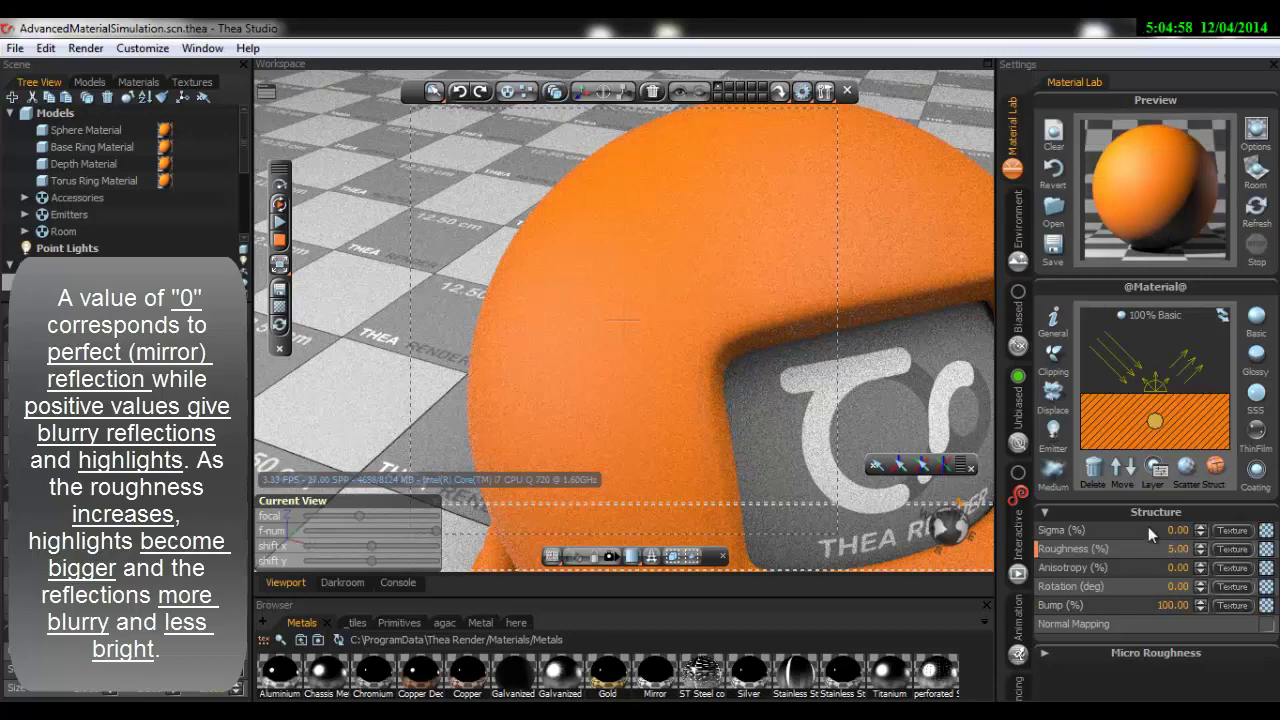
left_click(1147, 526)
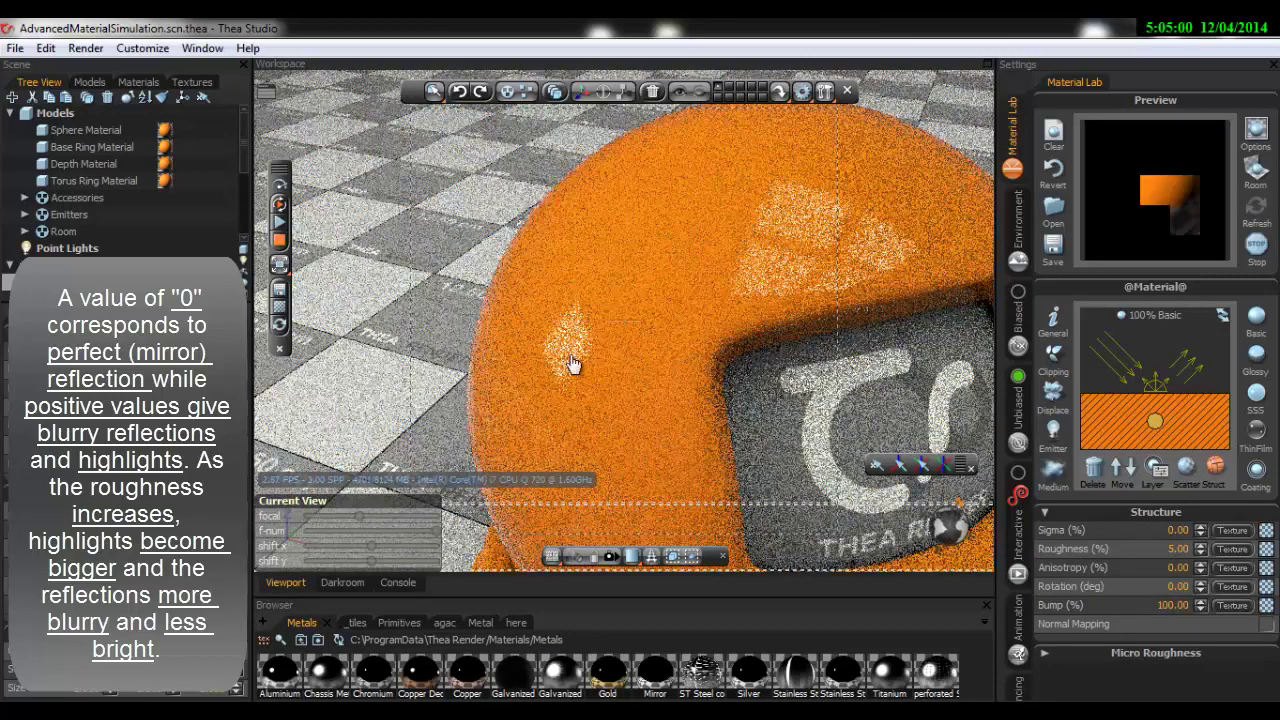
left_click(1177, 549)
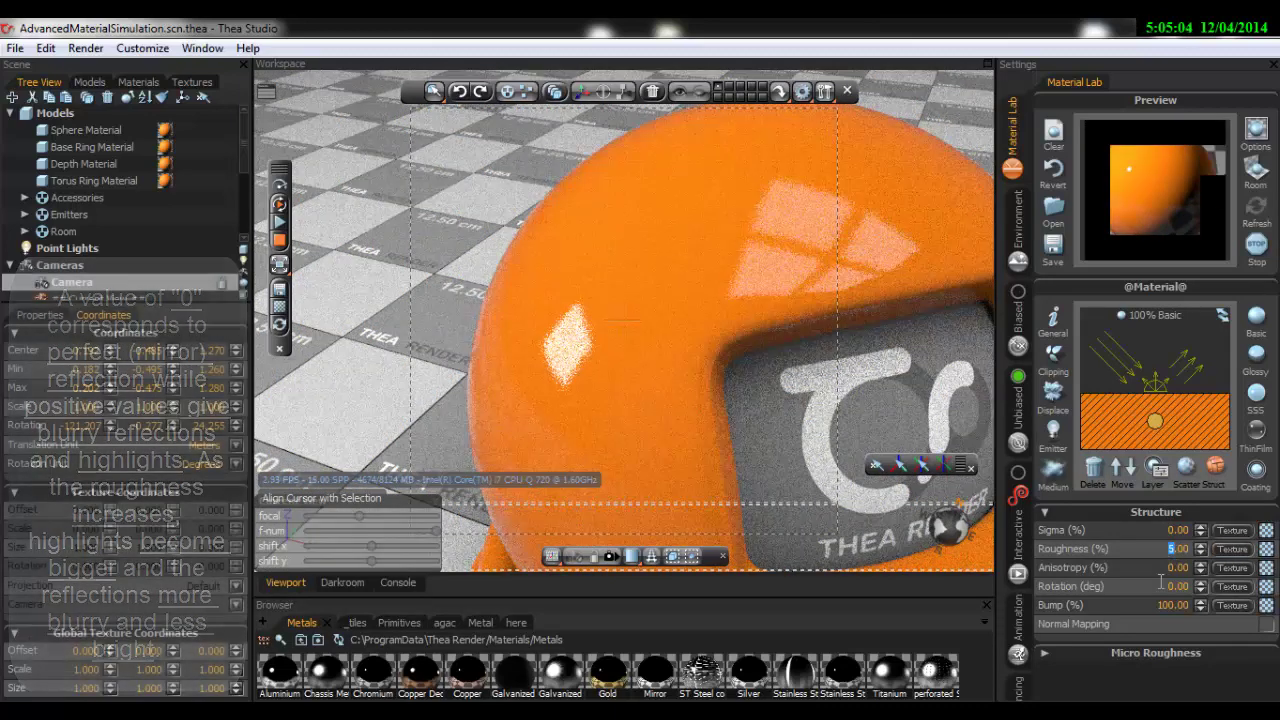
Try roughness 80 on the orange material, then commit it back to 10
type("80")
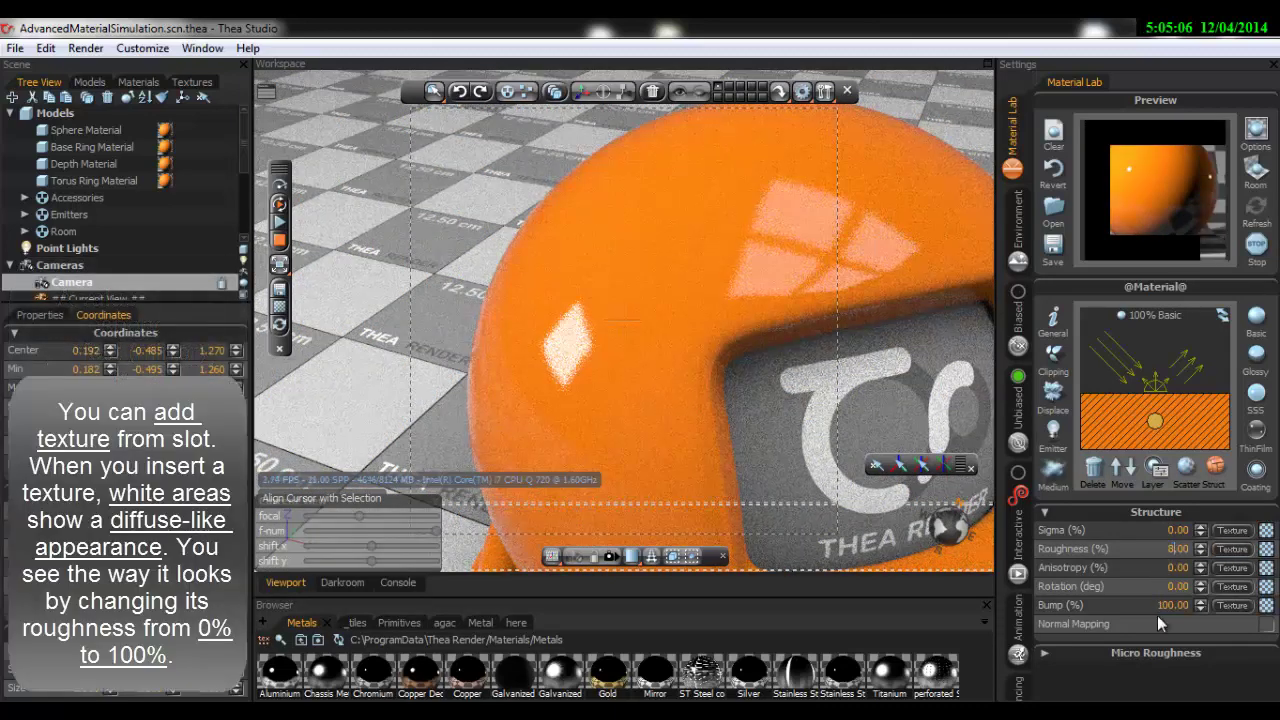
key("Return")
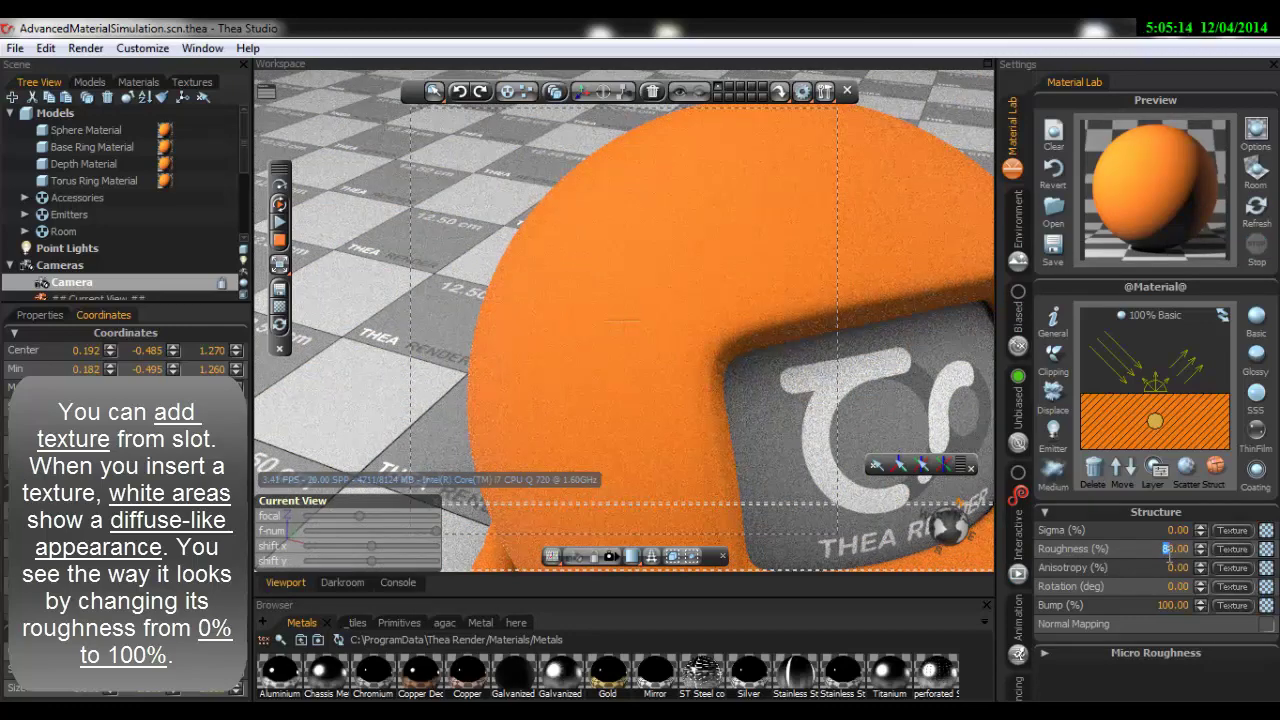
key("Tab")
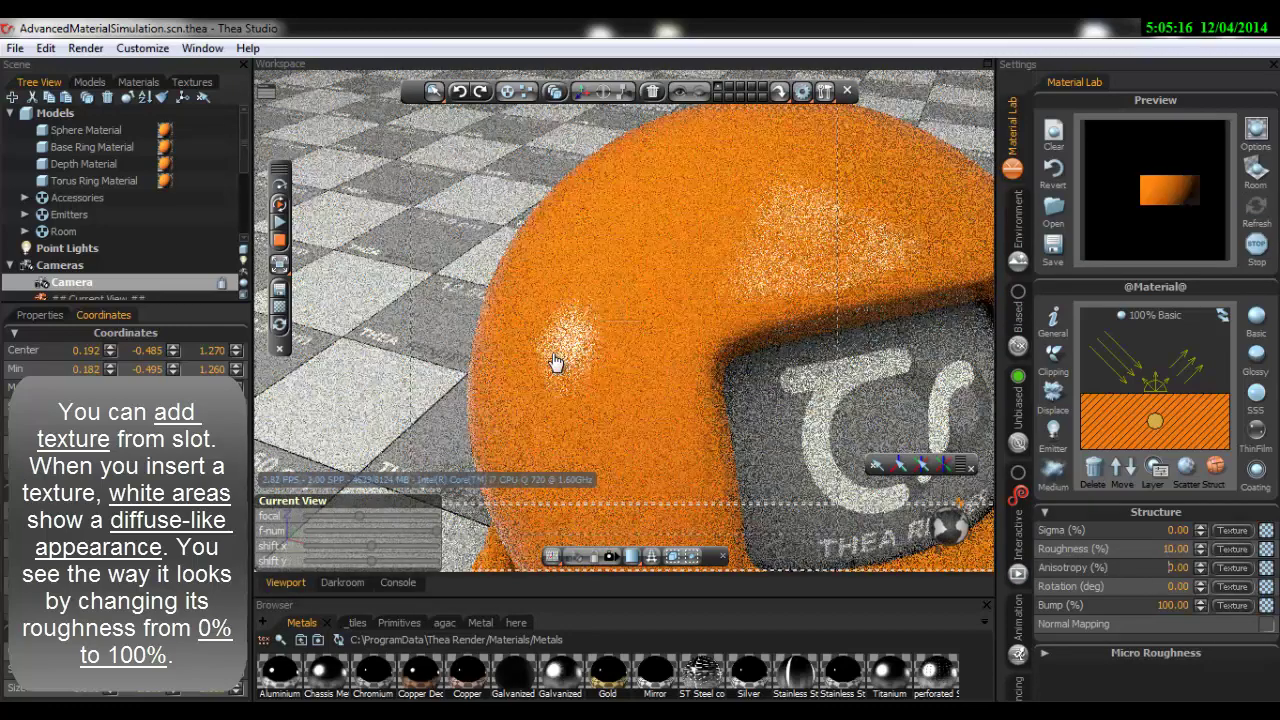
Load BumpMaps-01-47 as the roughness texture and raise roughness to 100
left_click(1266, 548)
double_click(500, 410)
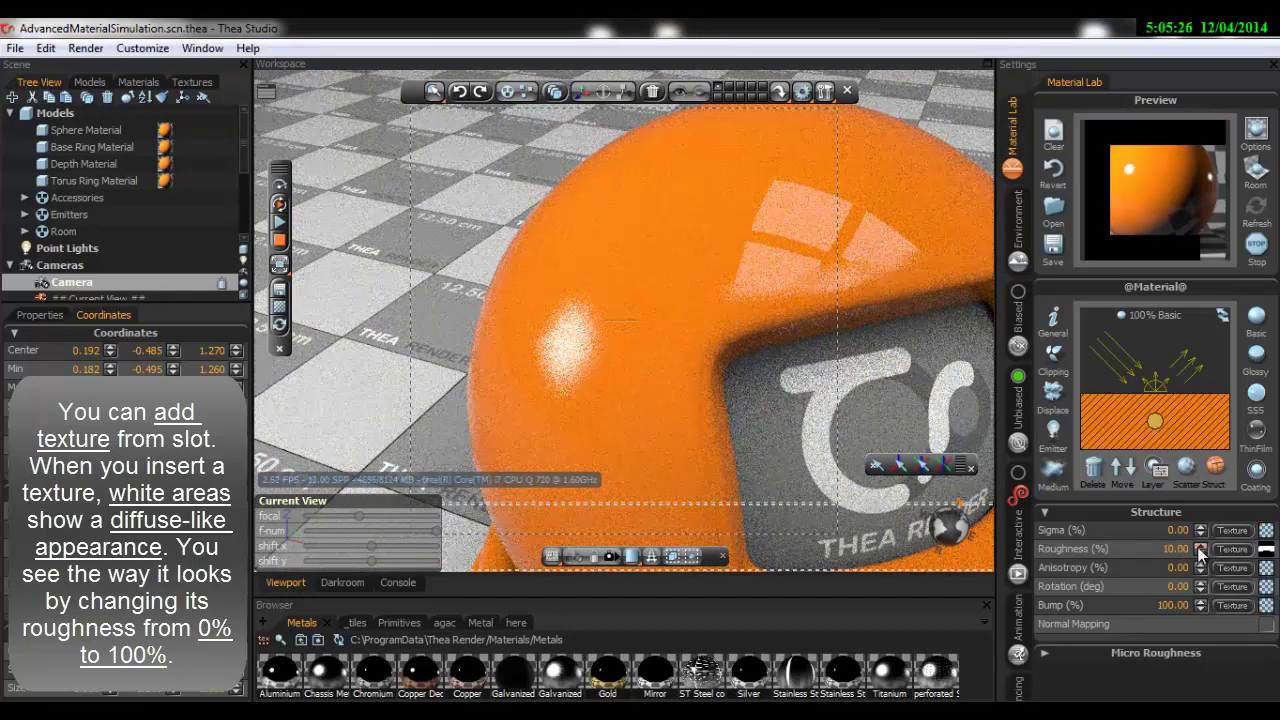
left_click_drag(1200, 548, 1024, 368)
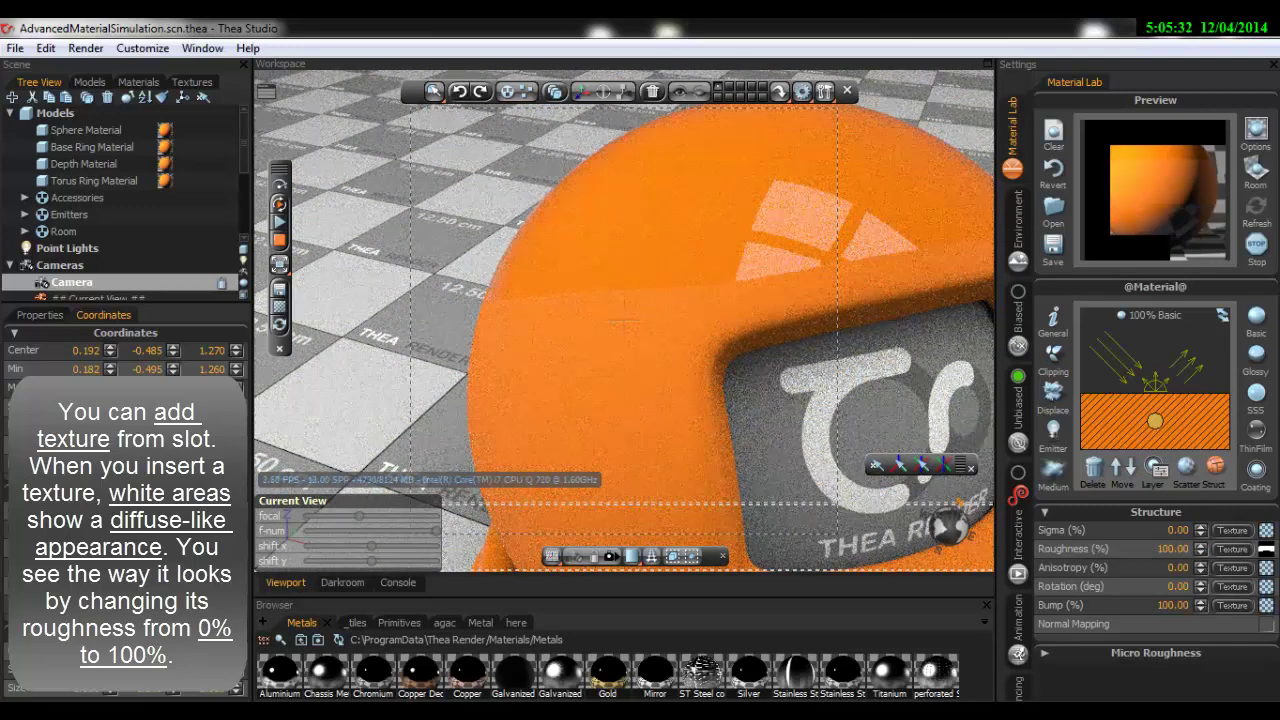
Preview the roughness texture inverted, turn Invert back off, and return to Structure settings
left_click(1266, 551)
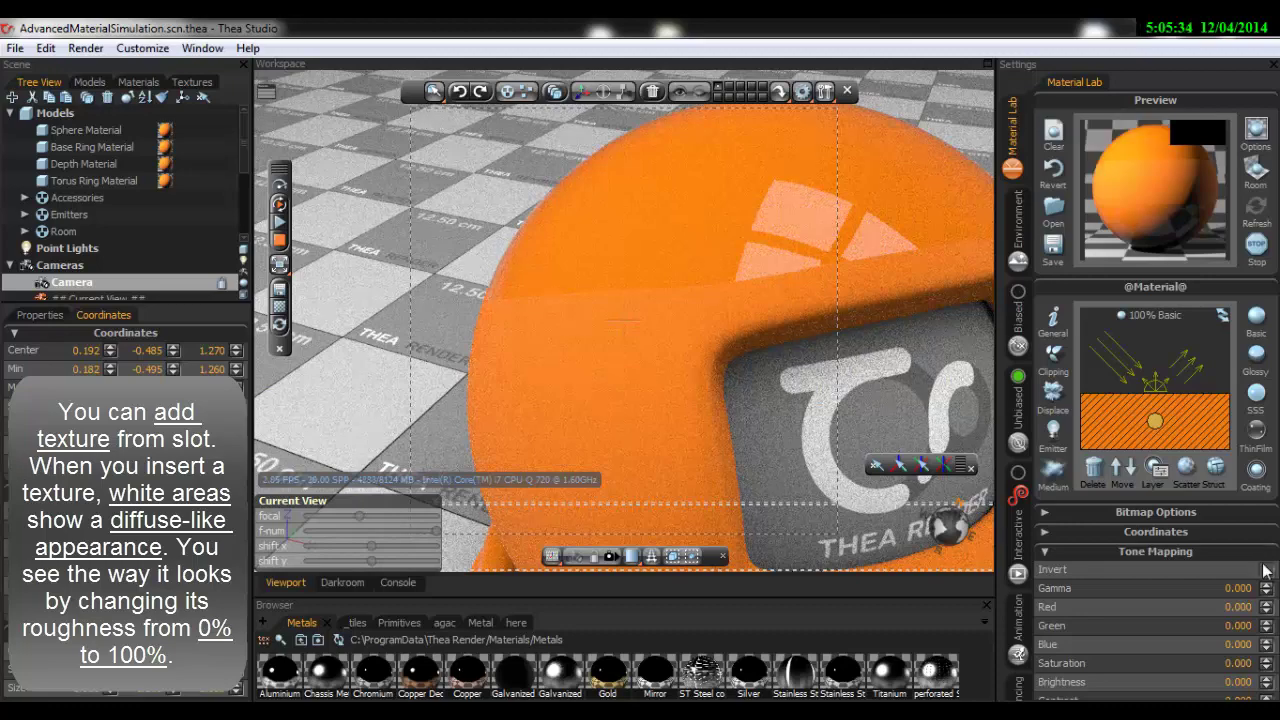
left_click(1266, 570)
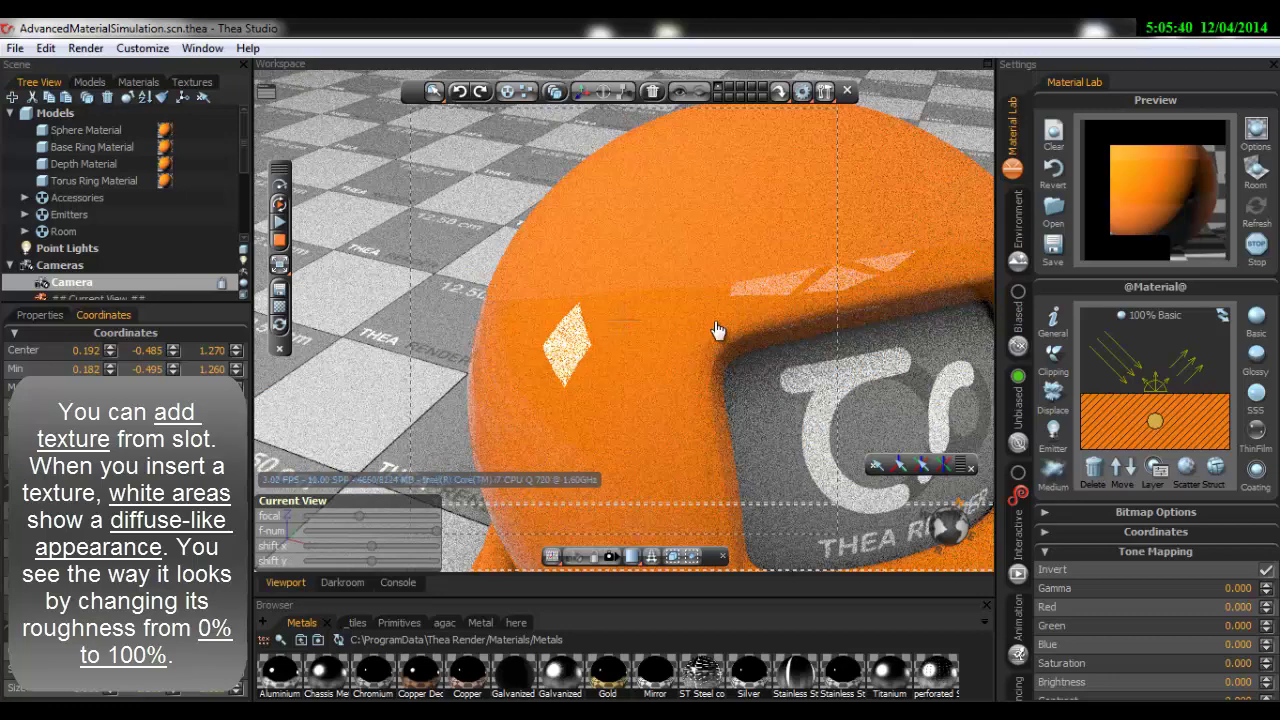
left_click(1266, 570)
left_click(1186, 467)
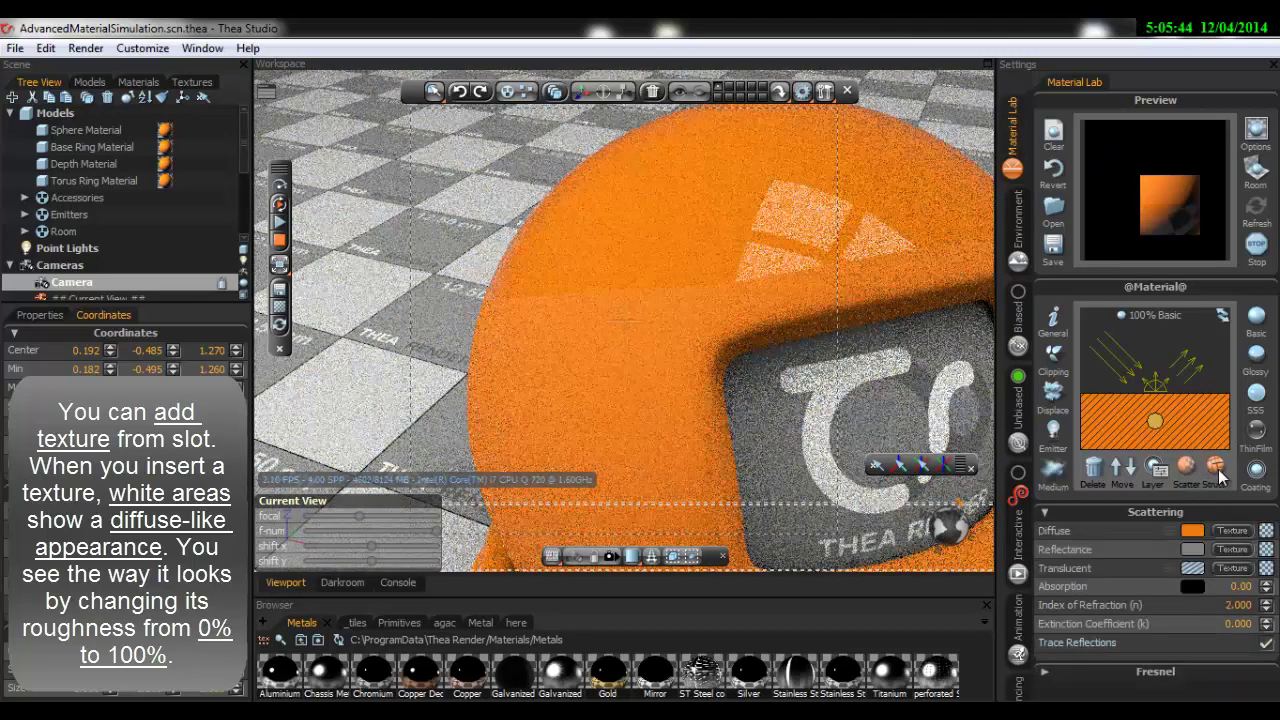
left_click(1215, 467)
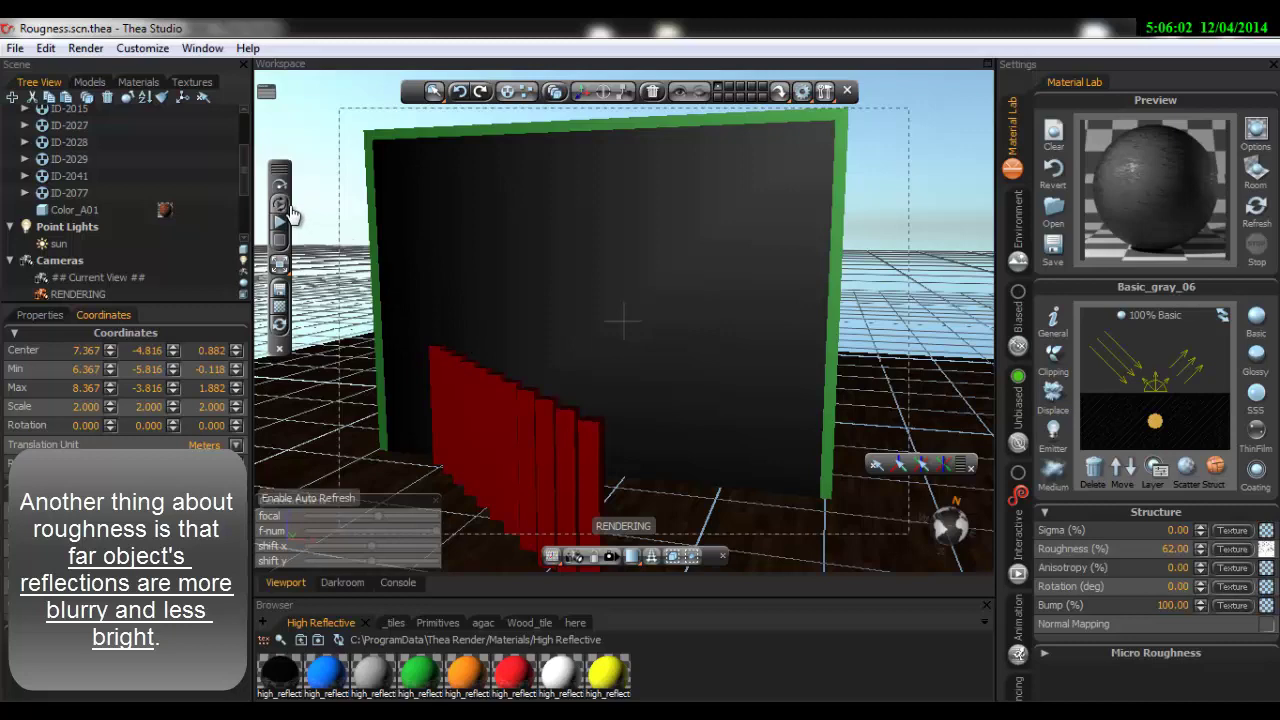
Start the interactive render, orbit around the columns, and select the glass pane's Color_A15 material
left_click(279, 240)
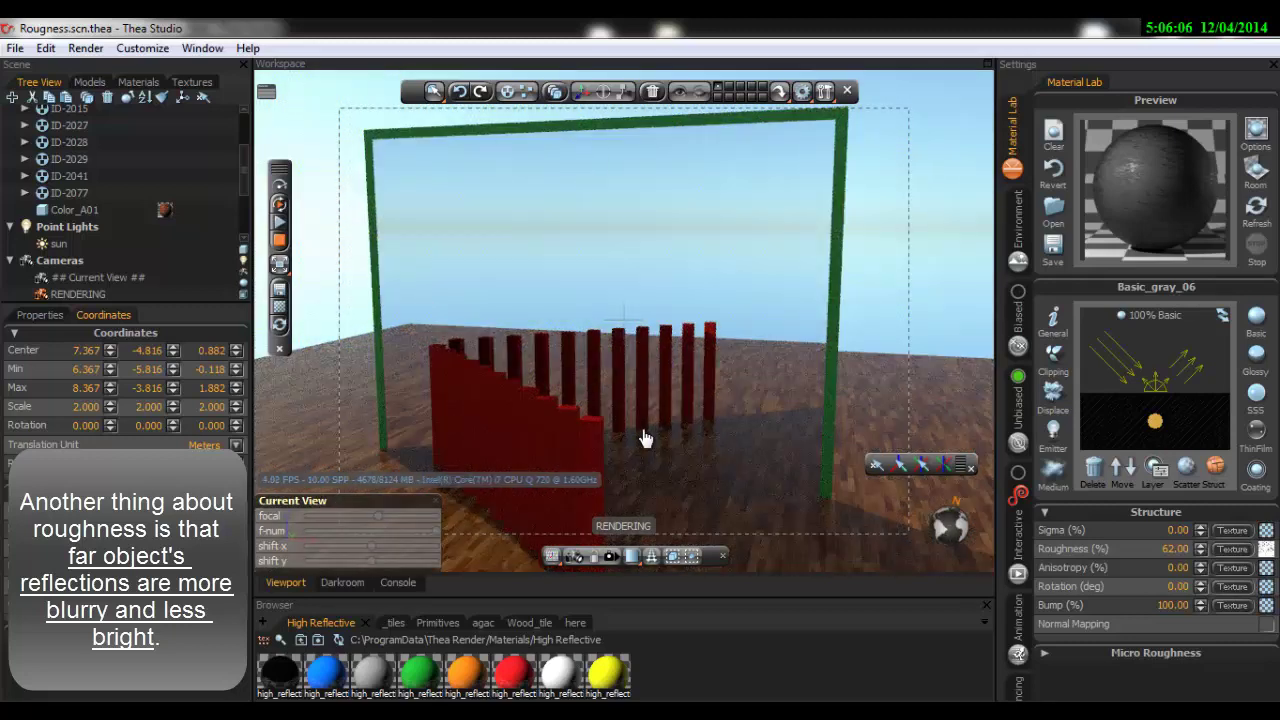
left_click_drag(448, 314, 663, 394)
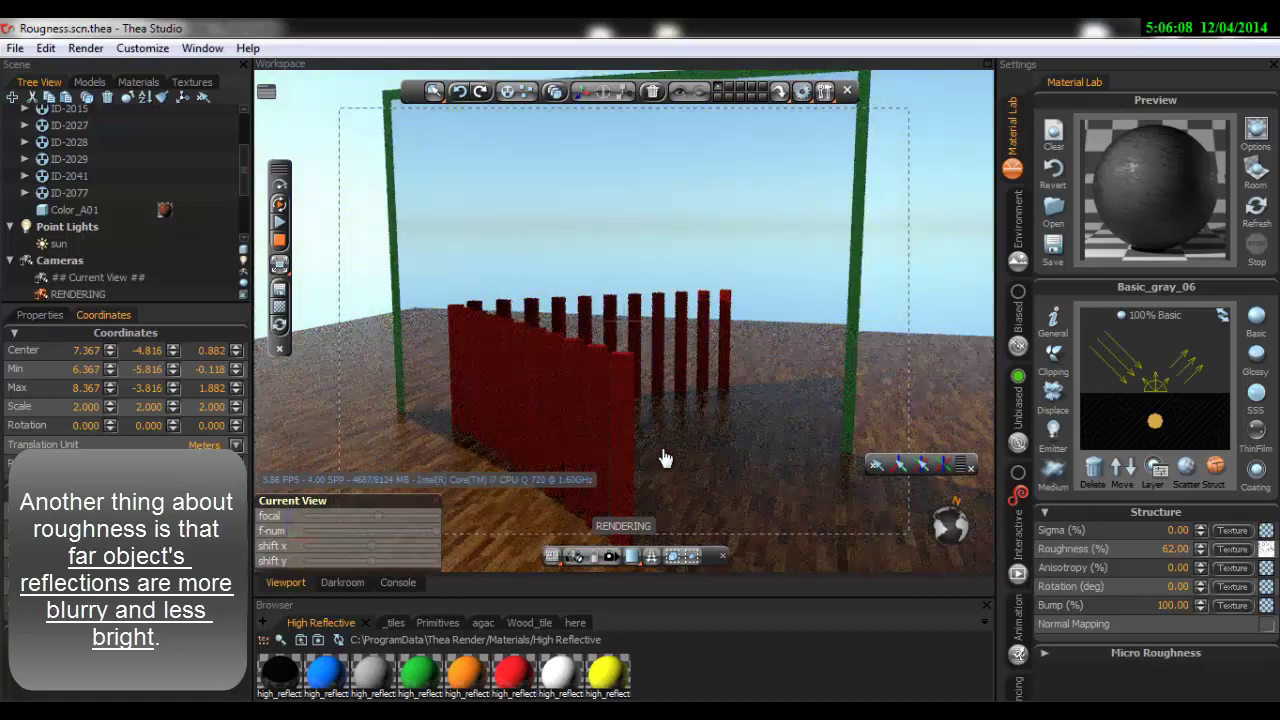
left_click(729, 227)
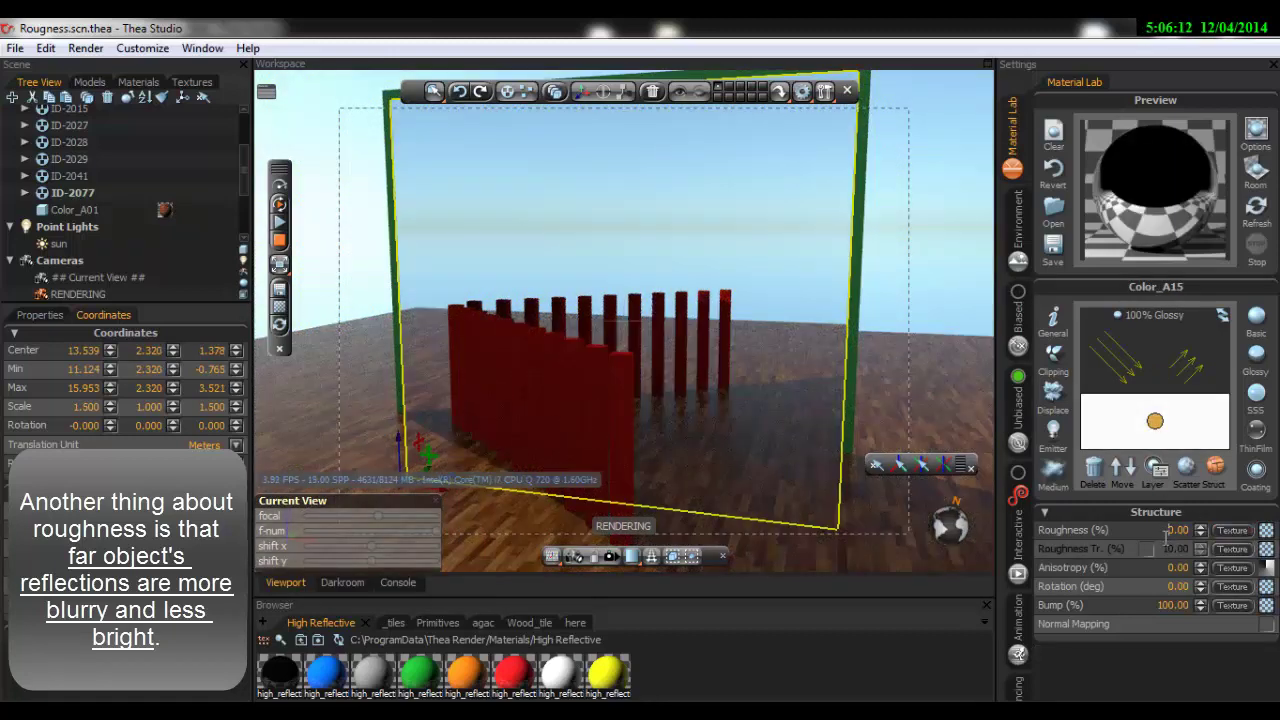
Try roughness 10 and then 5 on the glass pane's Color_A15 material
type("10")
key("Return")
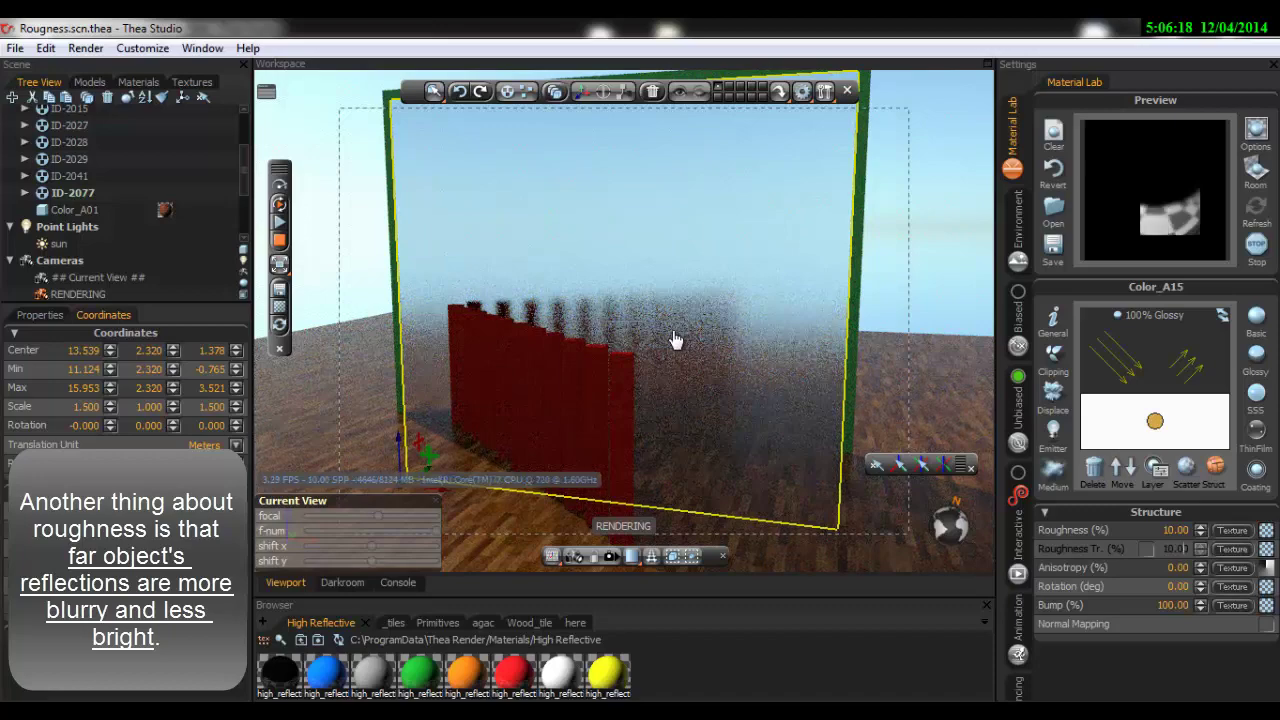
left_click_drag(674, 343, 630, 352)
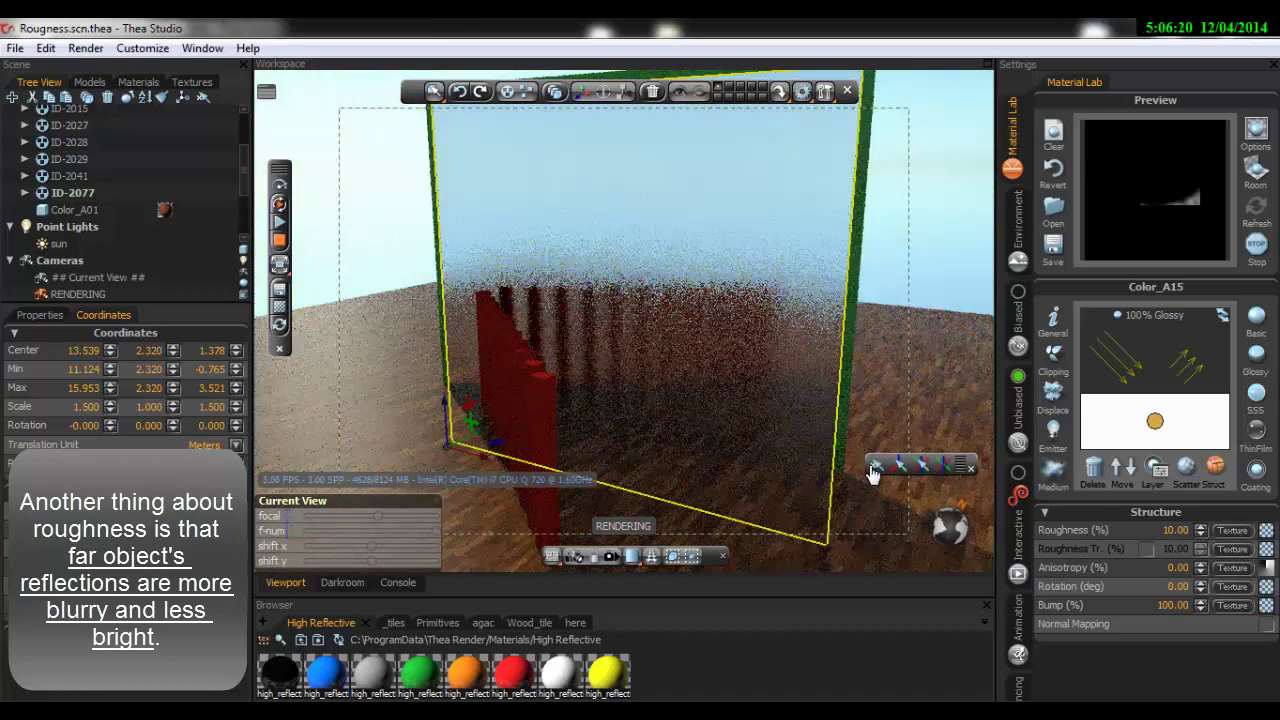
left_click(808, 437)
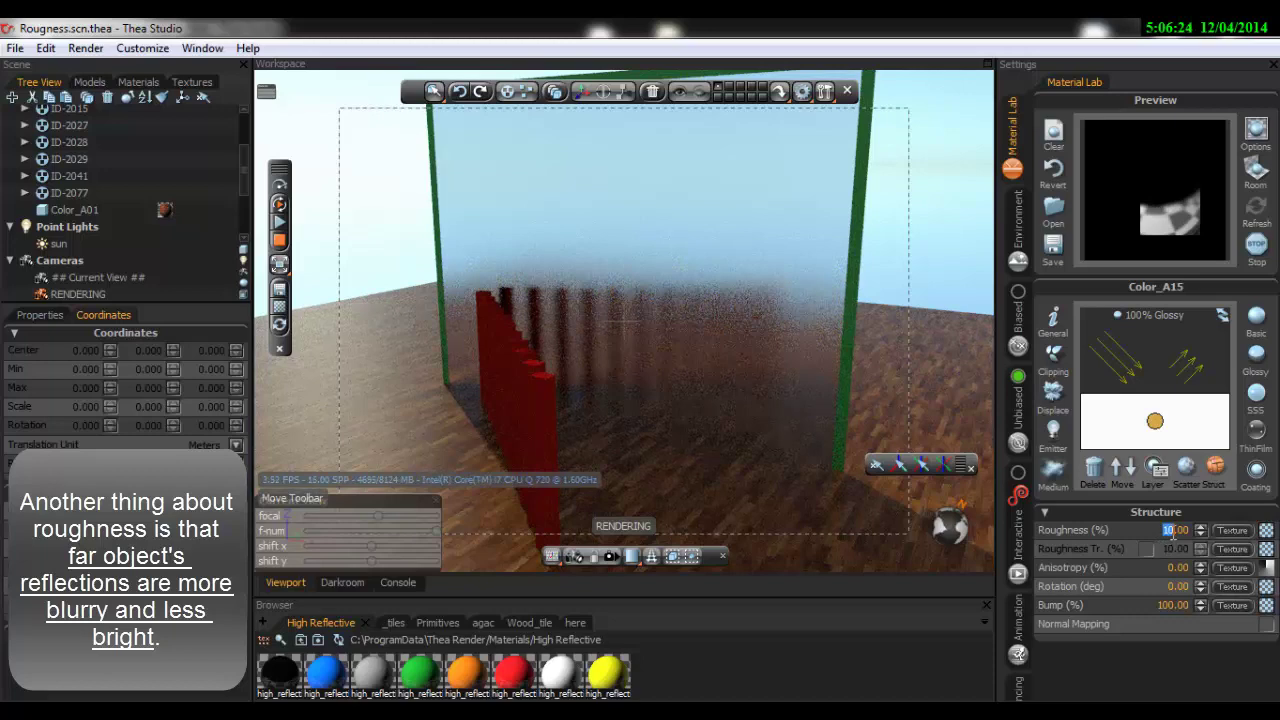
type("5")
key("Return")
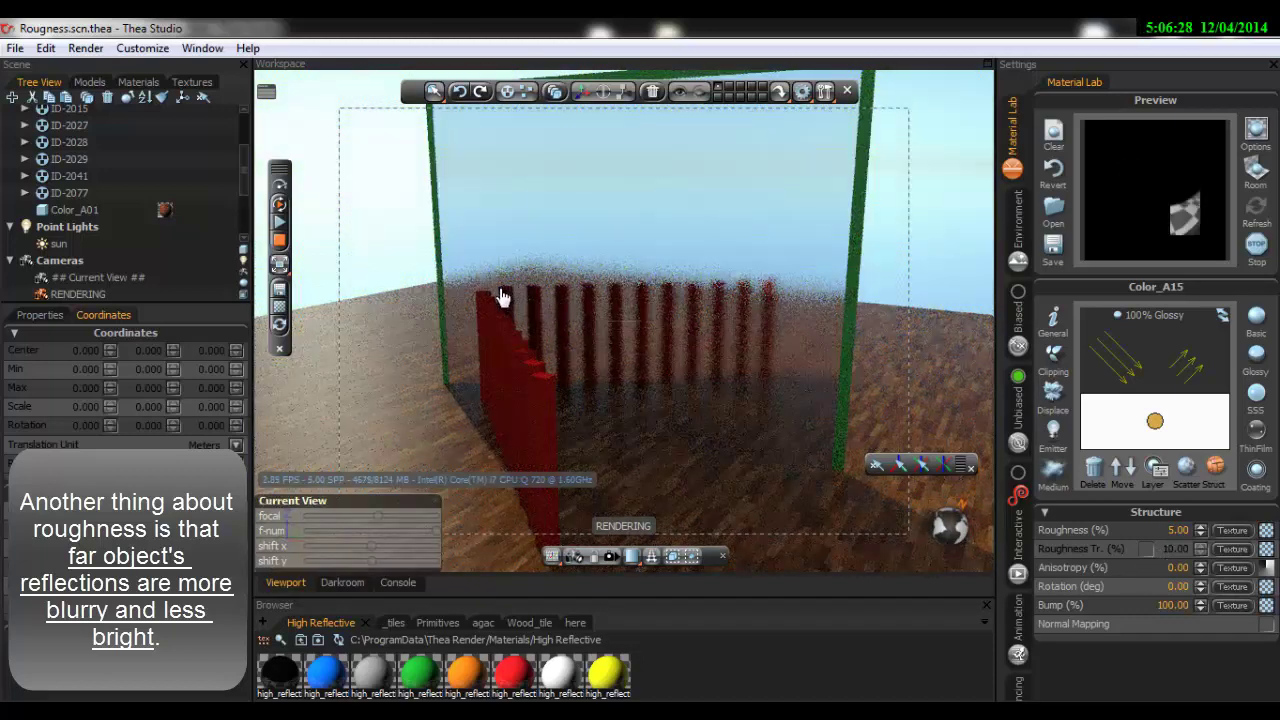
Nudge roughness up, then set roughness to 0 and anisotropy to 31
left_click(1200, 527)
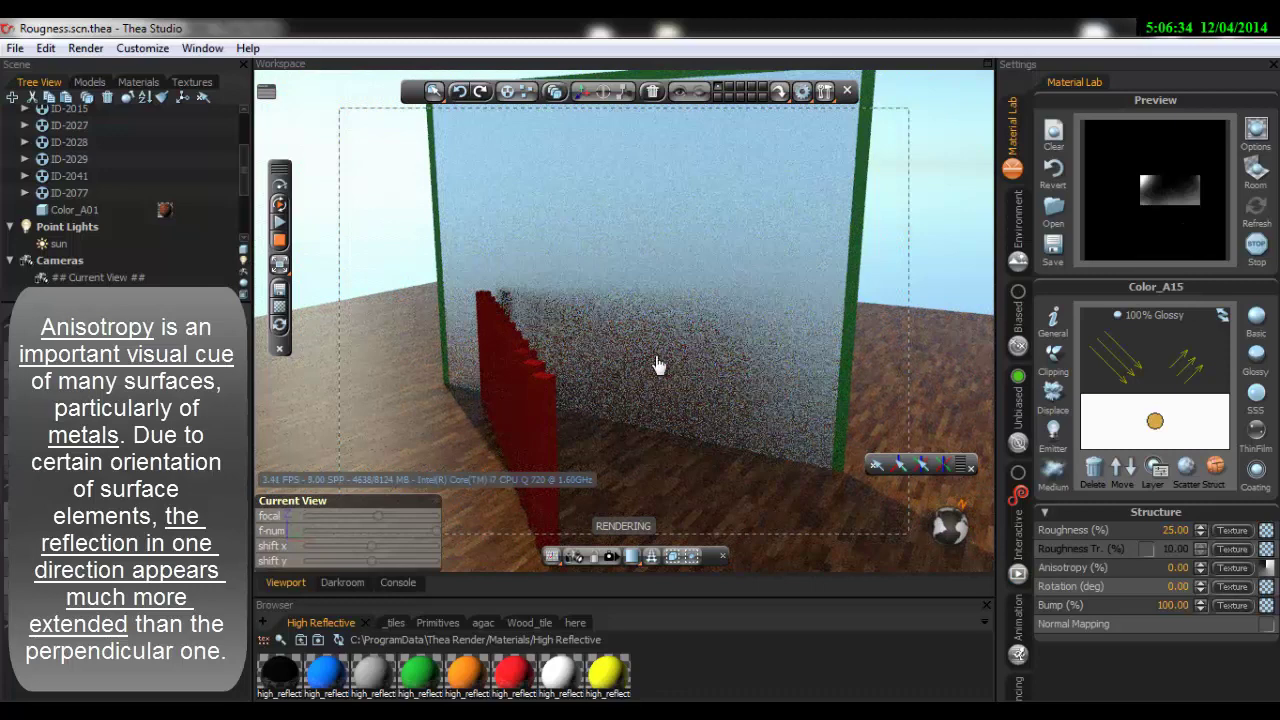
double_click(1167, 530)
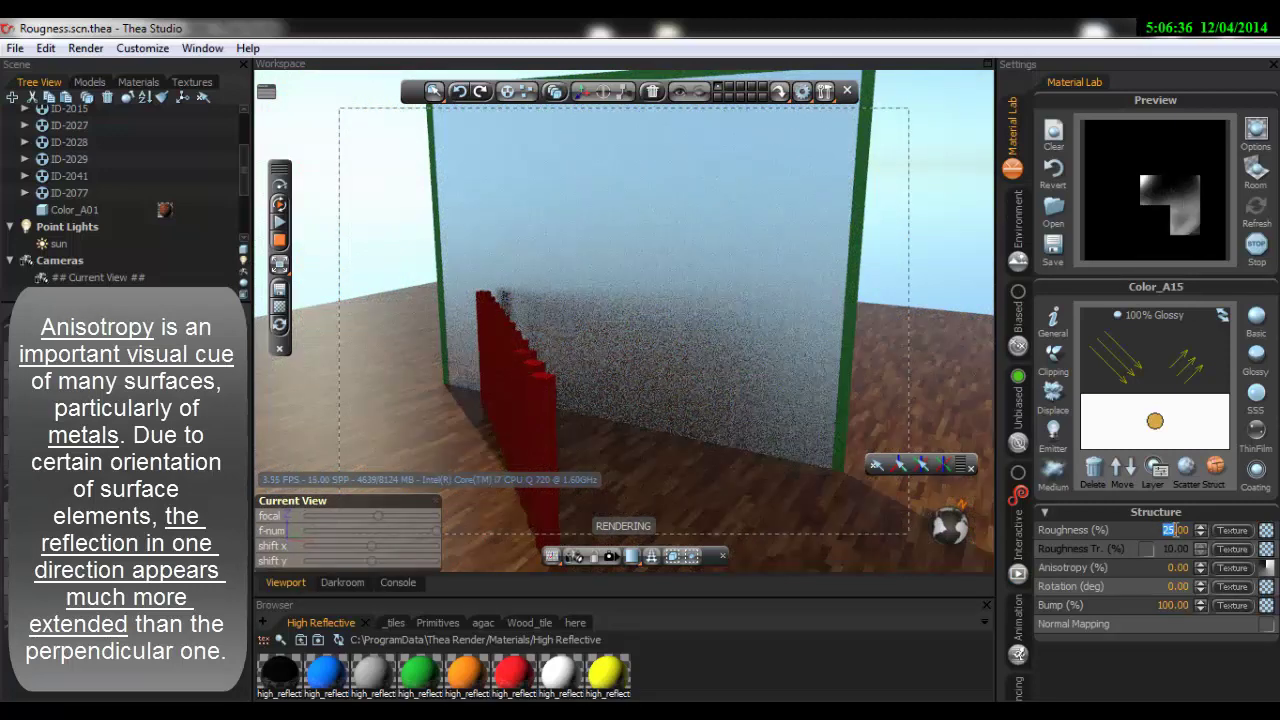
type("0")
key("Return")
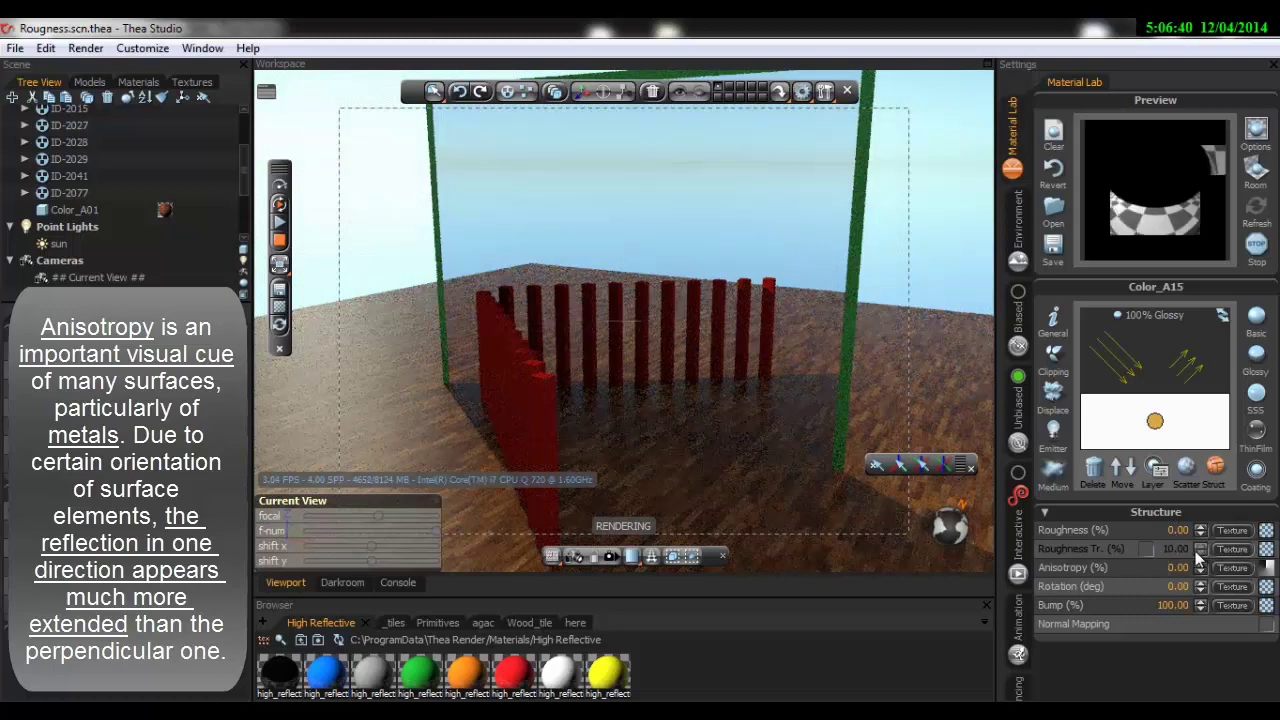
left_click_drag(1201, 563, 1201, 536)
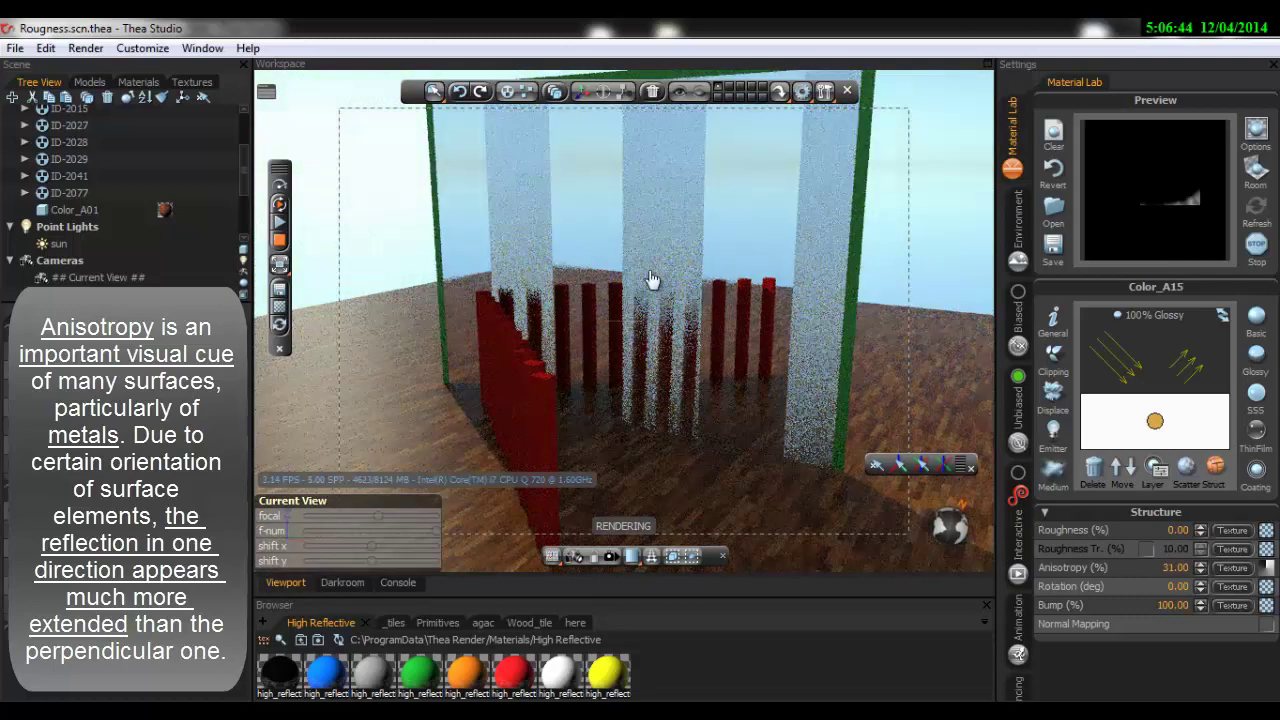
Delete the texture from Color_A15's Anisotropy slot, keeping anisotropy at 31
right_click(1265, 568)
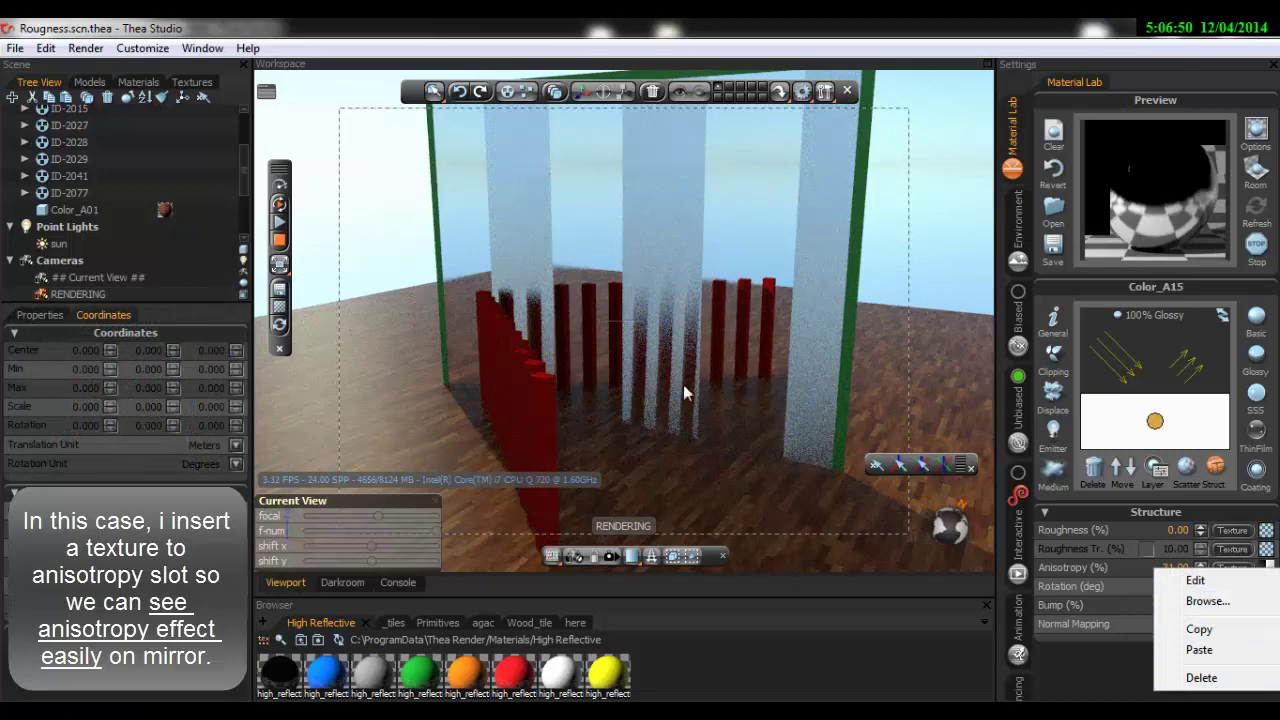
left_click(735, 215)
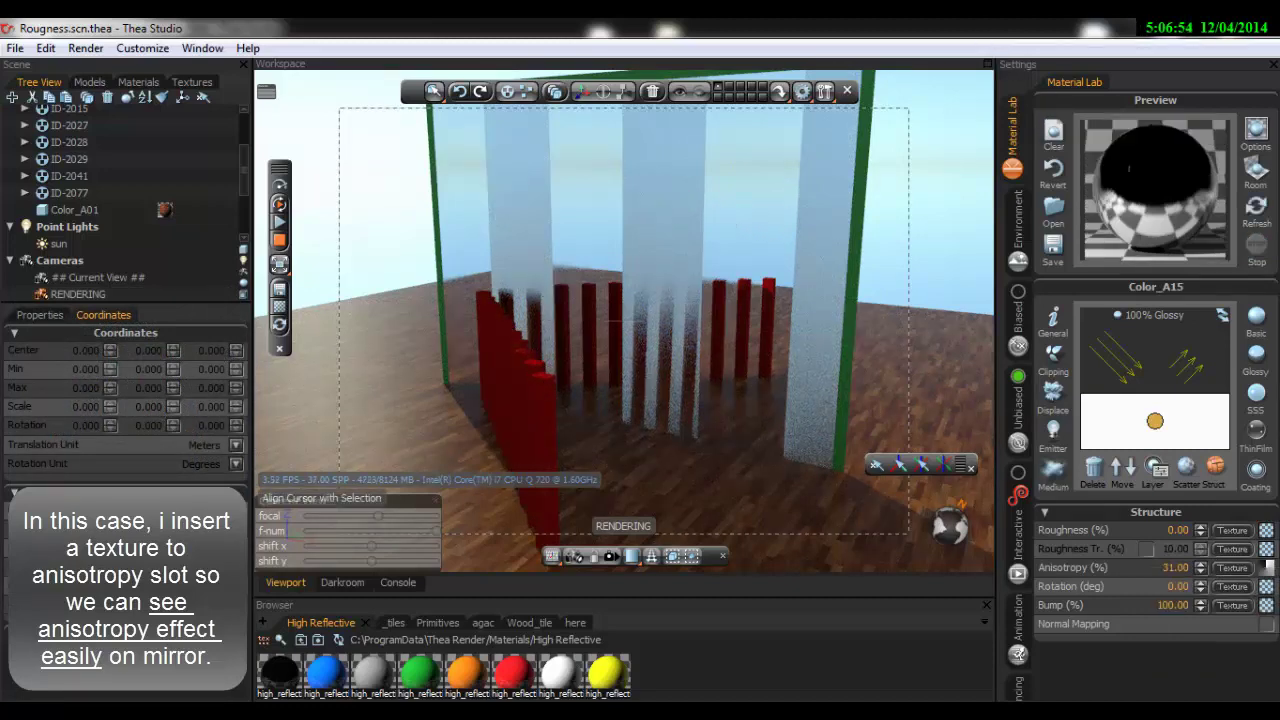
right_click(1266, 568)
left_click(1200, 672)
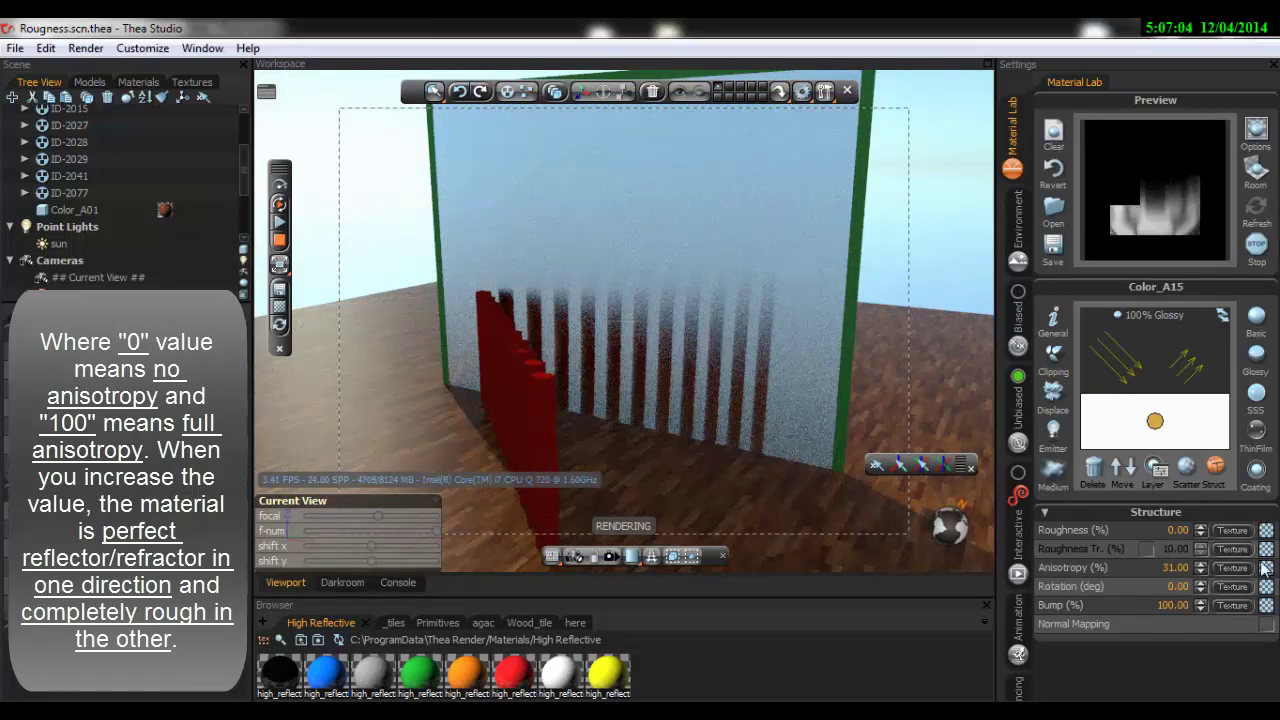
Test Curl Texture in the Anisotropy slot, then delete it
left_click(575, 623)
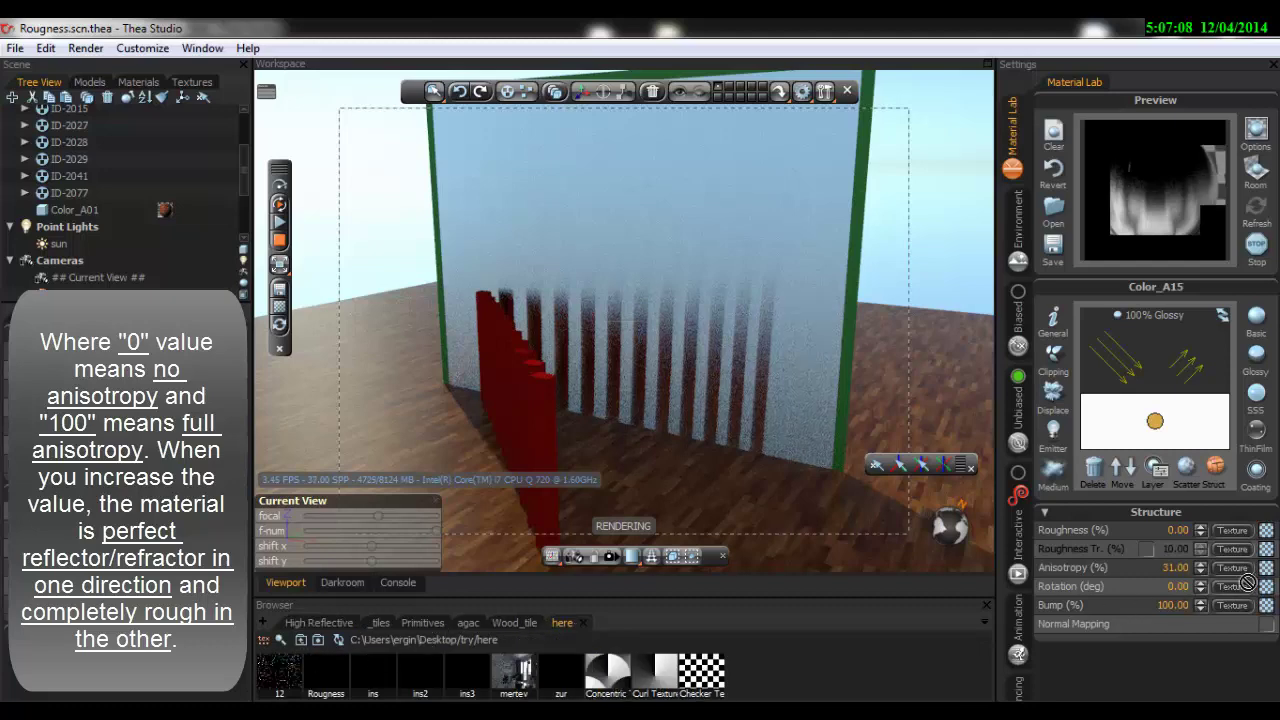
left_click_drag(1265, 572, 1265, 569)
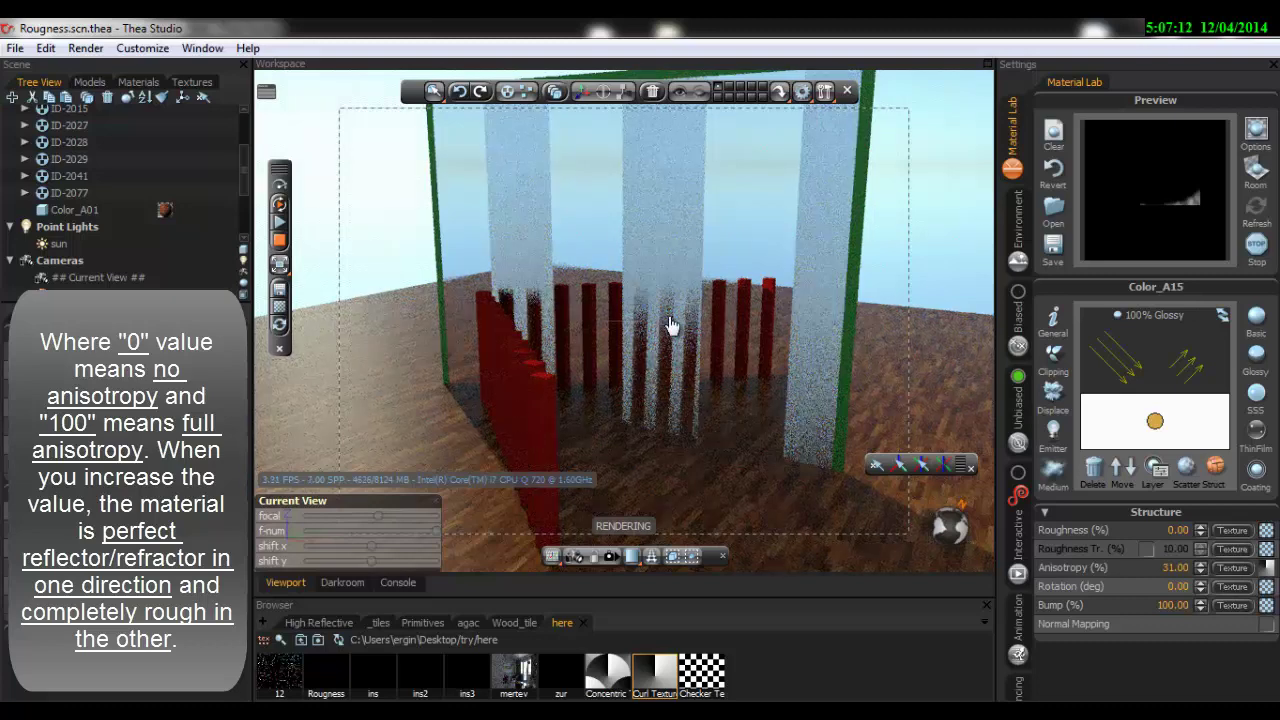
right_click(1266, 570)
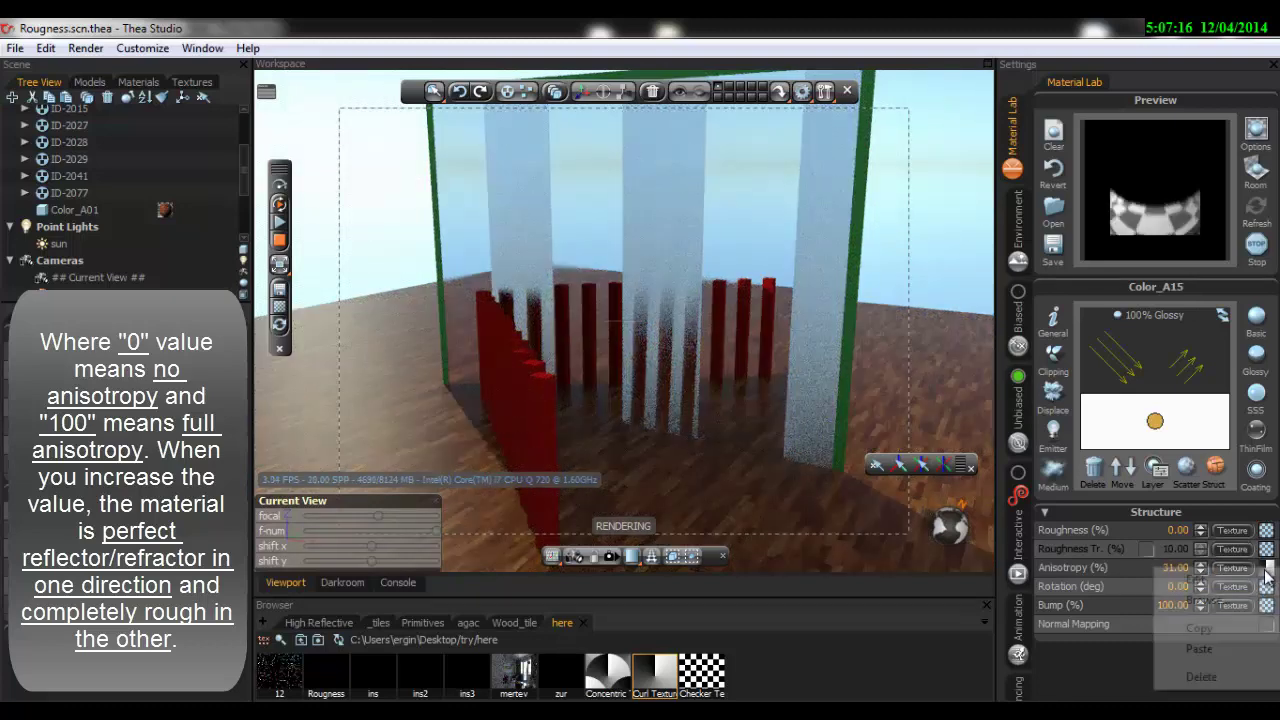
left_click(1211, 681)
type("20")
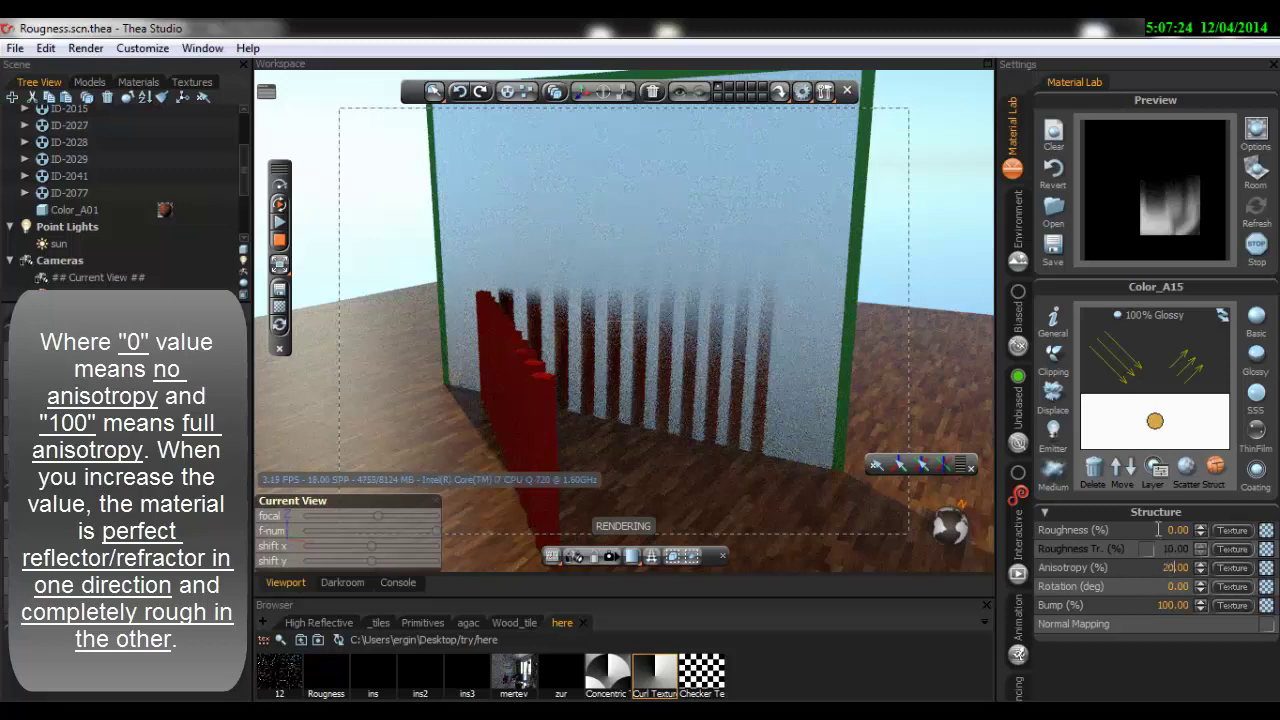
Set anisotropy to 20 and roughness to 10 on Color_A15
left_click(1160, 530)
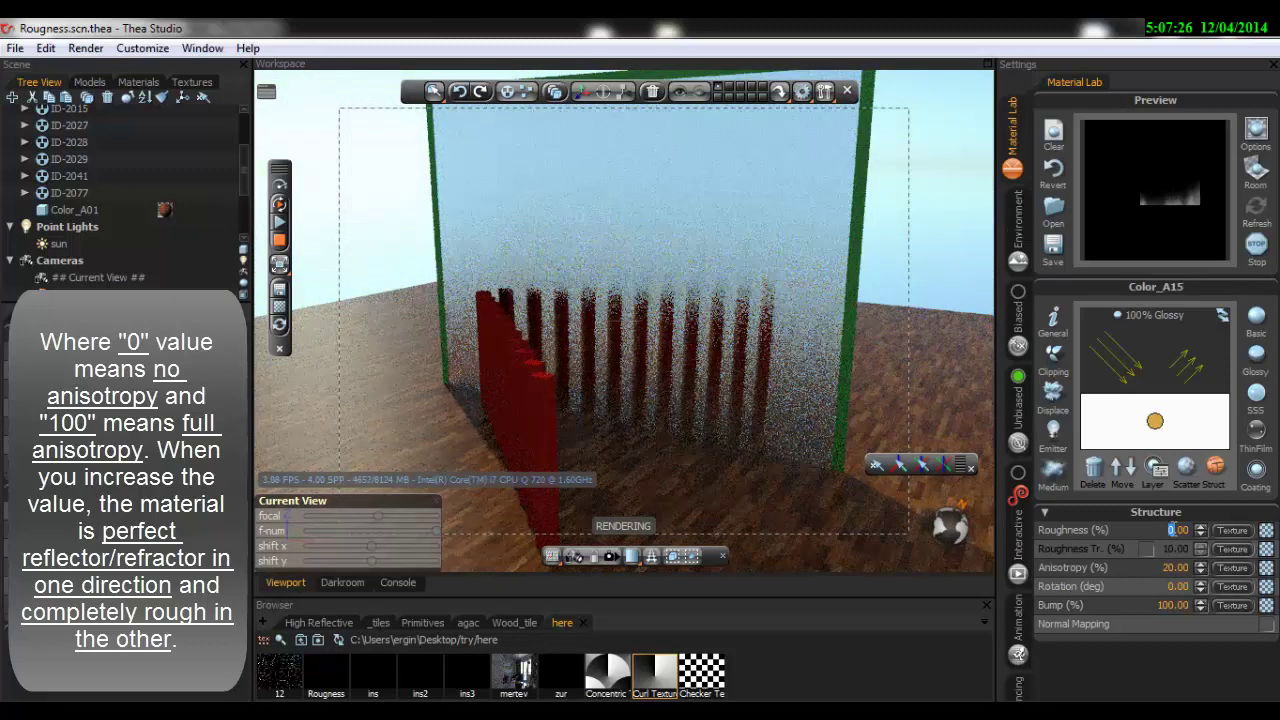
type("10")
key("Return")
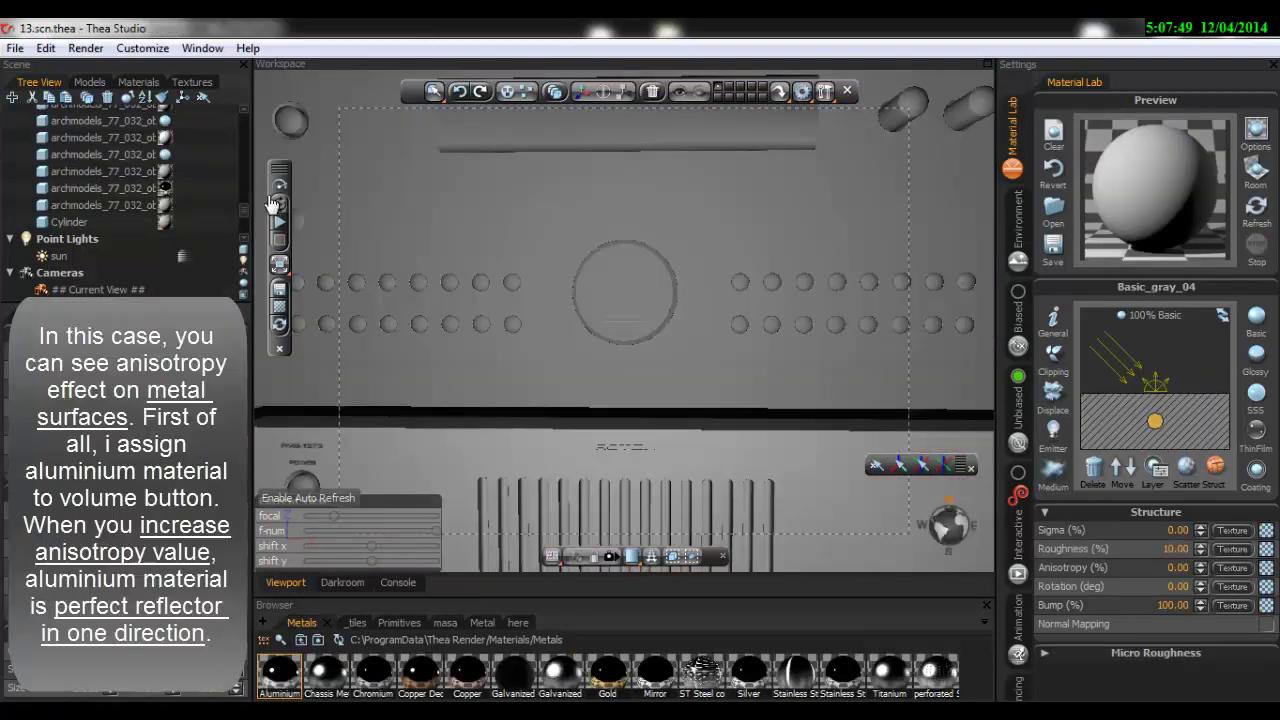
Start the amplifier scene's live render and apply the Aluminium material to the volume knob
left_click(279, 243)
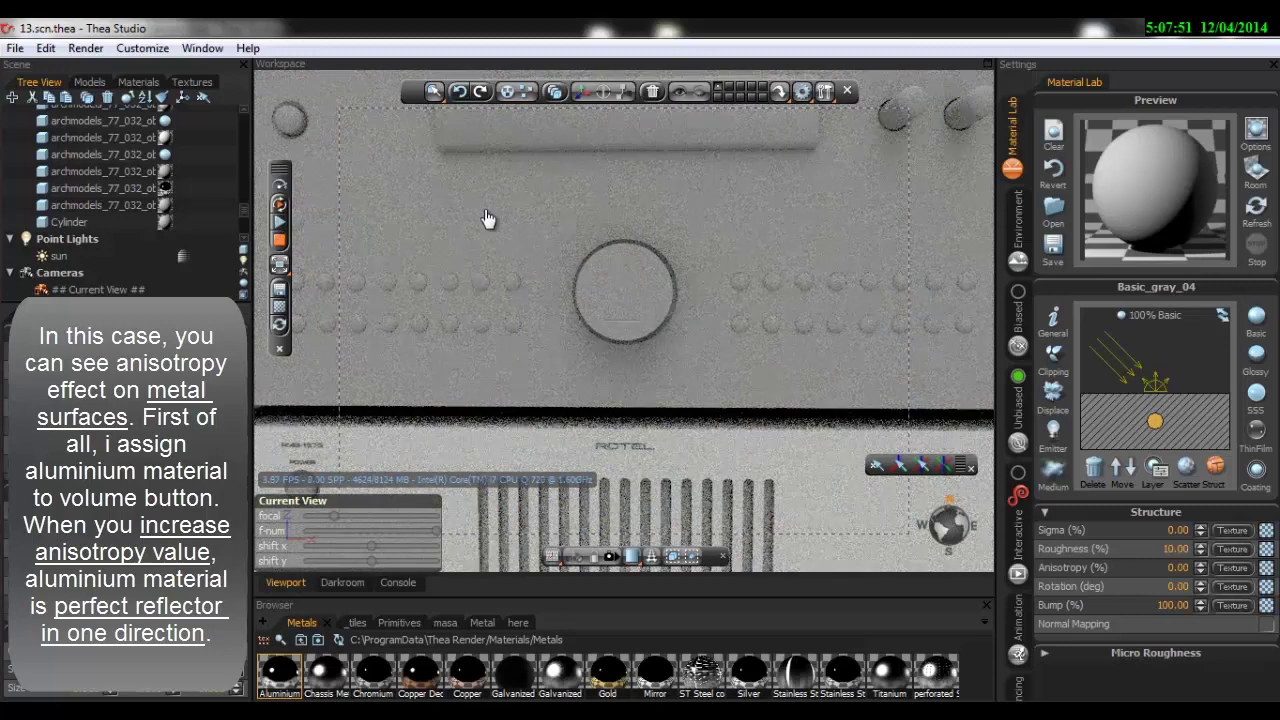
left_click(644, 282)
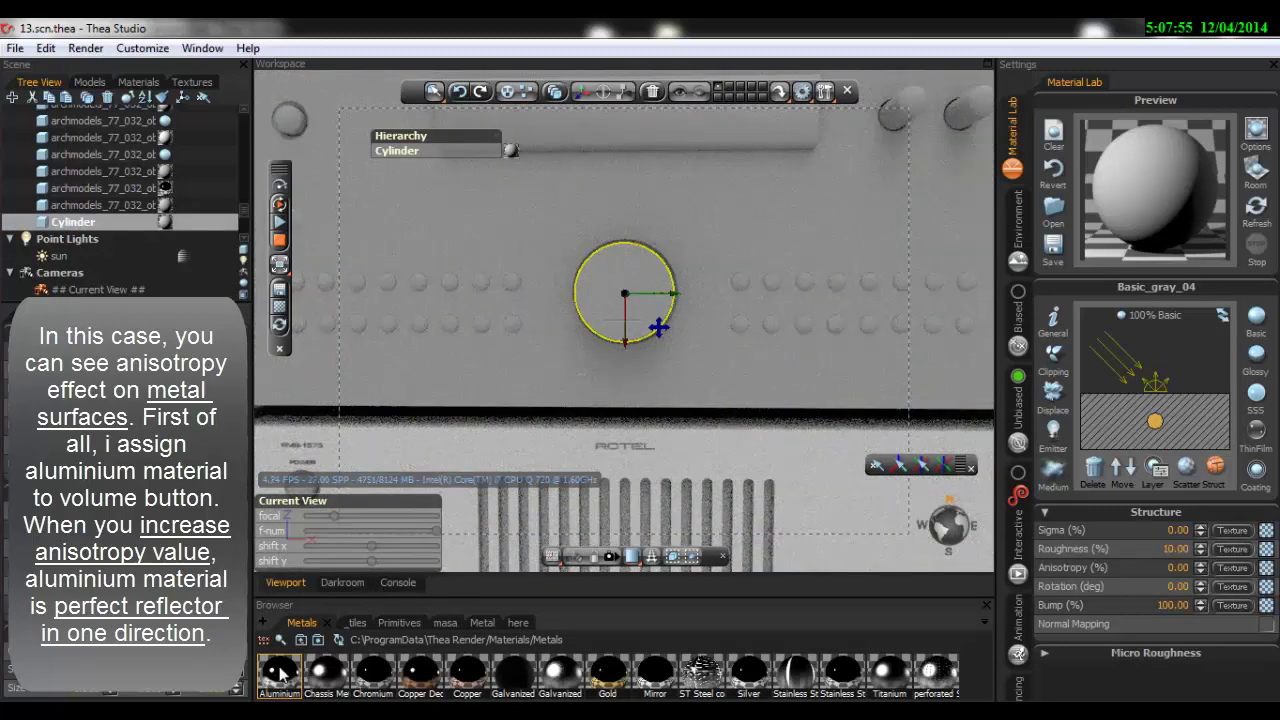
left_click_drag(1157, 268, 1132, 191)
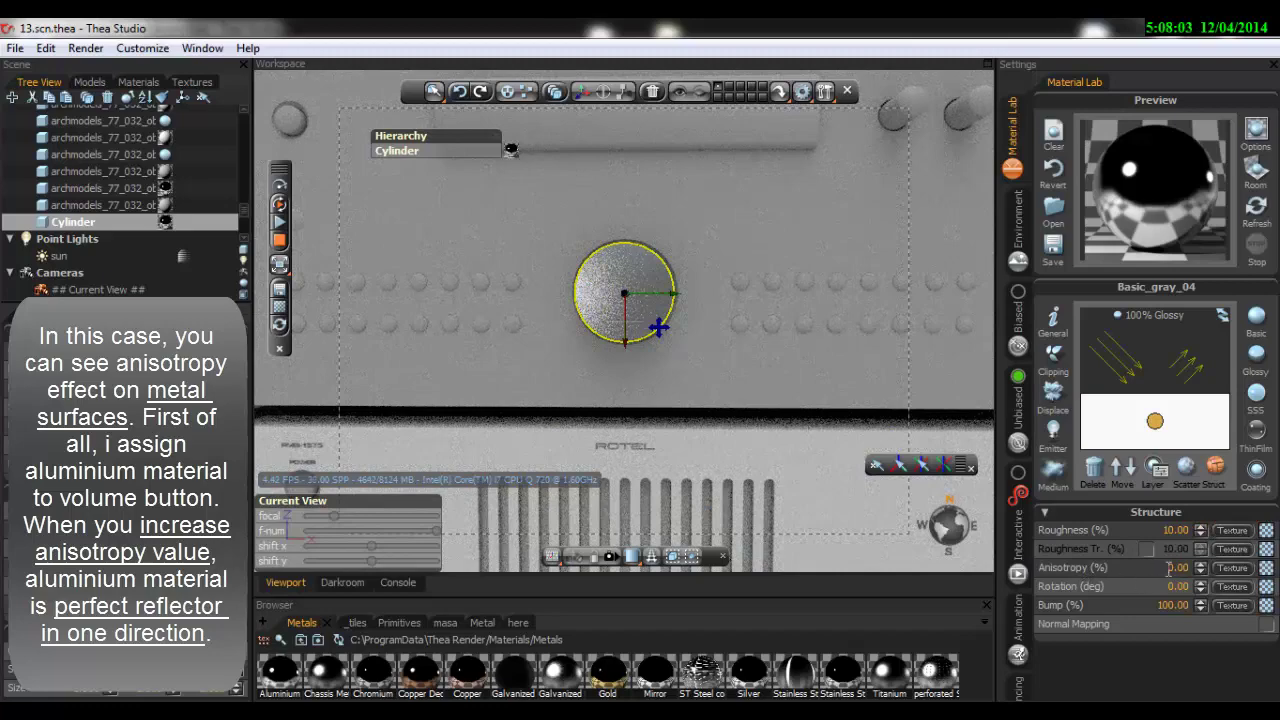
Set the knob material's anisotropy to 50 and view the deselected render up close
type("505")
key("Return")
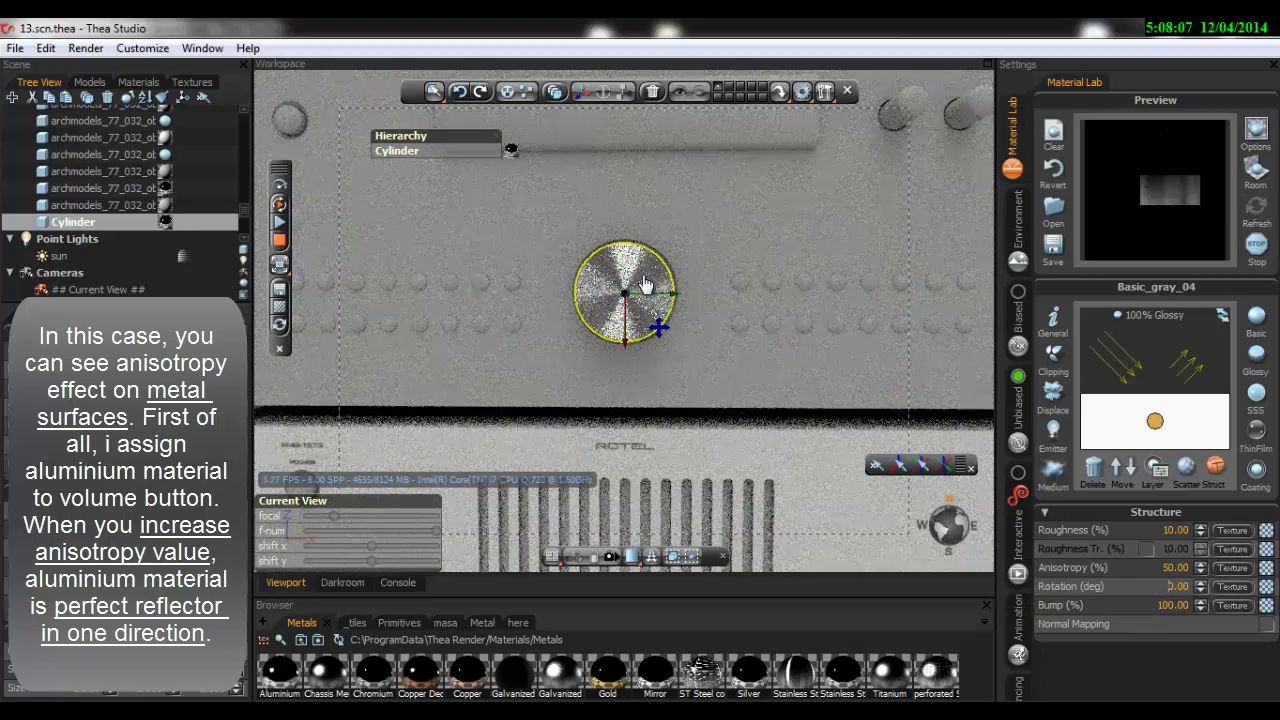
scroll(632, 294, "up", 1)
scroll(645, 300, "up", 2)
scroll(660, 305, "up", 3)
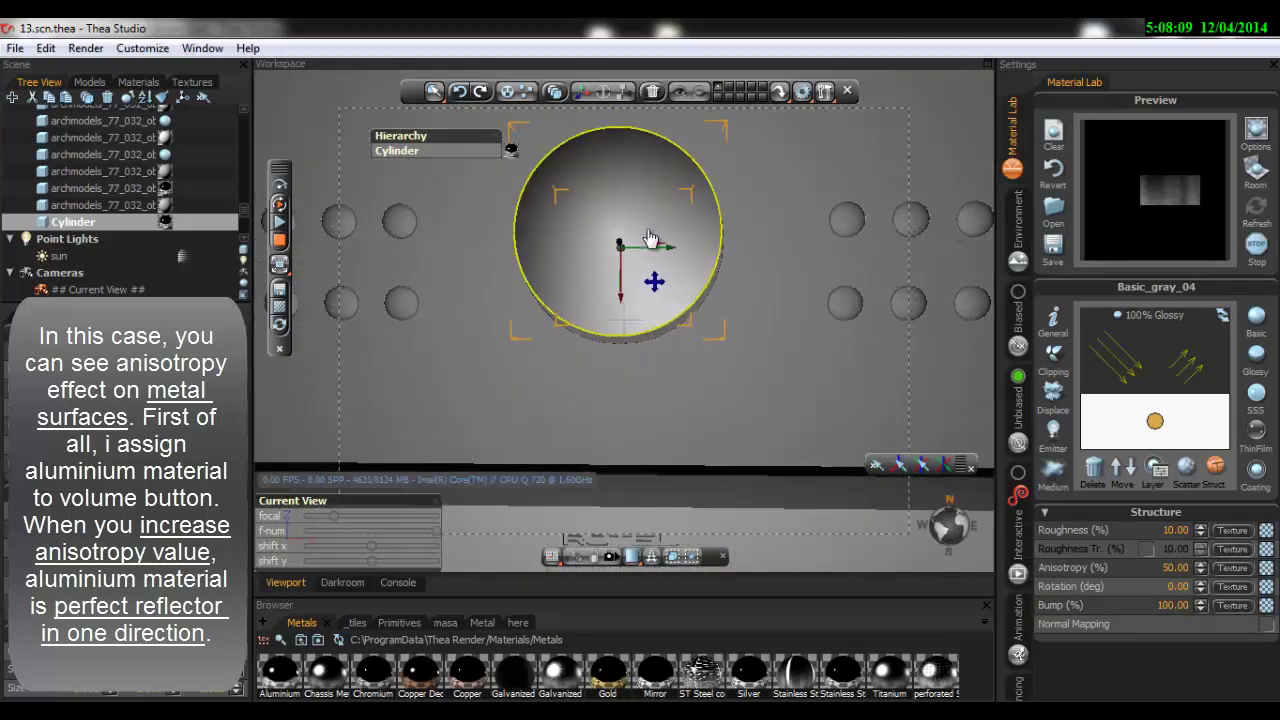
scroll(675, 312, "down", 1)
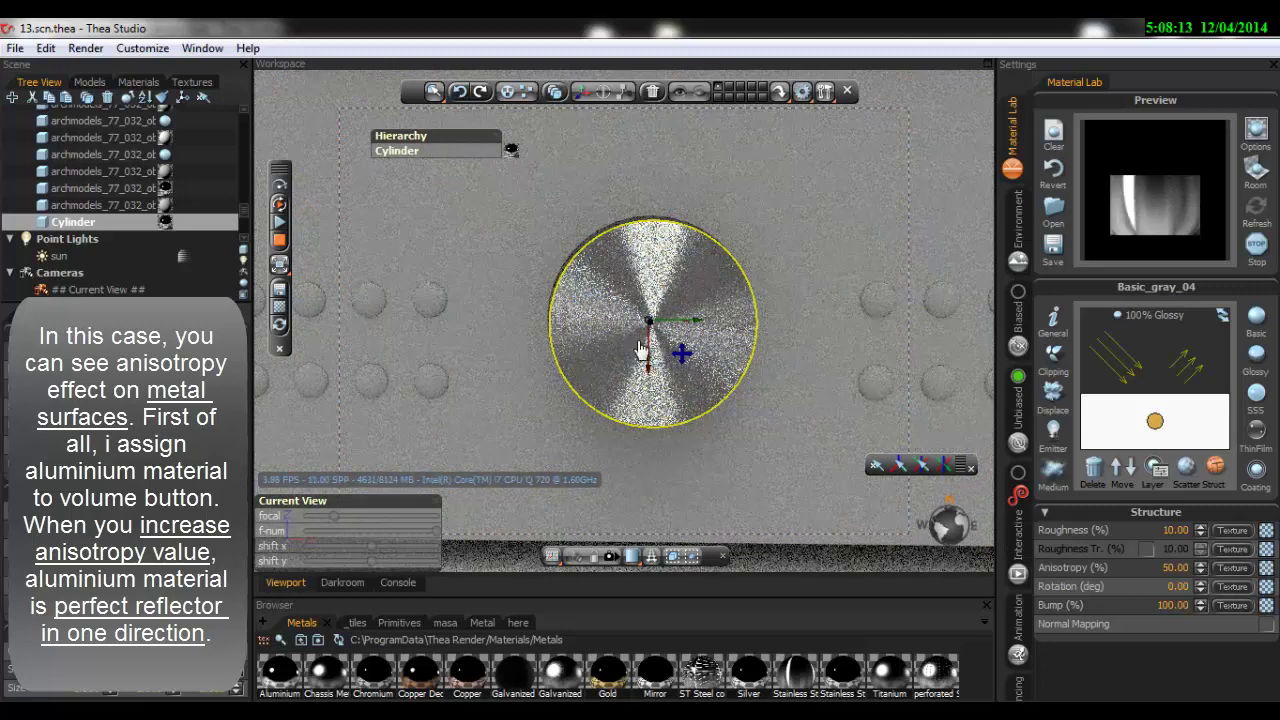
left_click(877, 478)
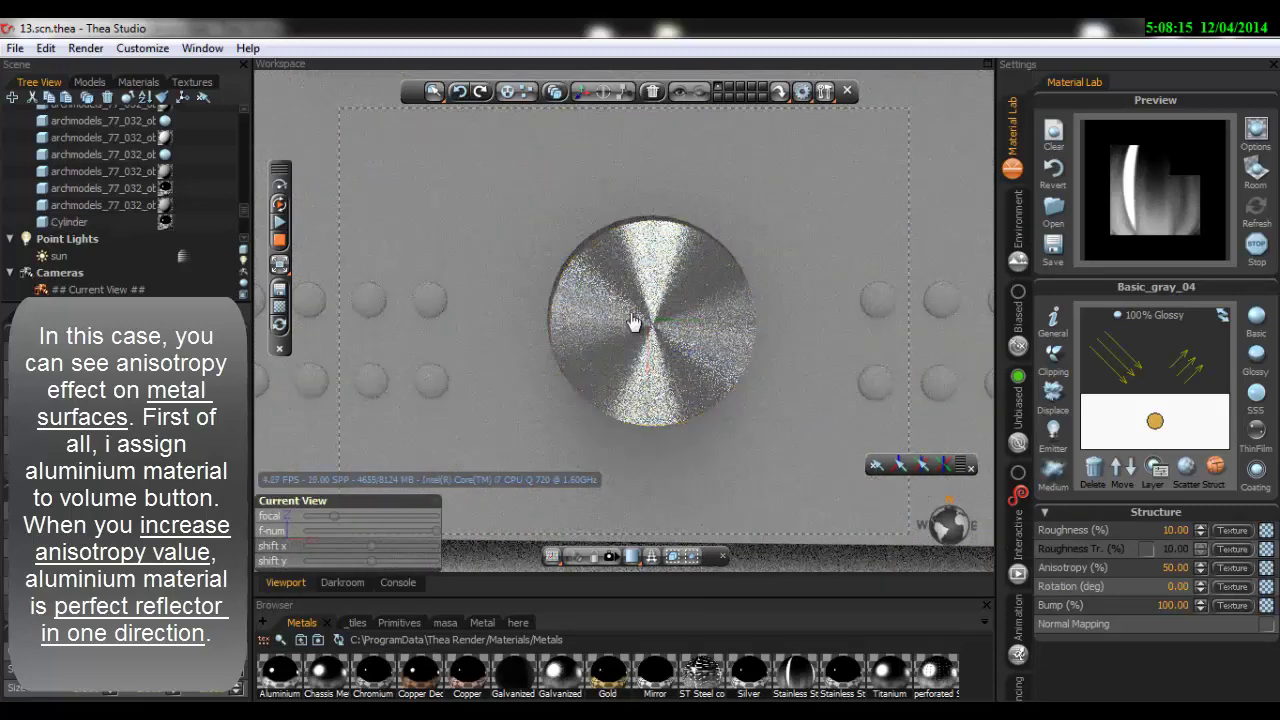
Add a custom texture to the knob material's Rotation slot and try roughness 5
left_click(508, 622)
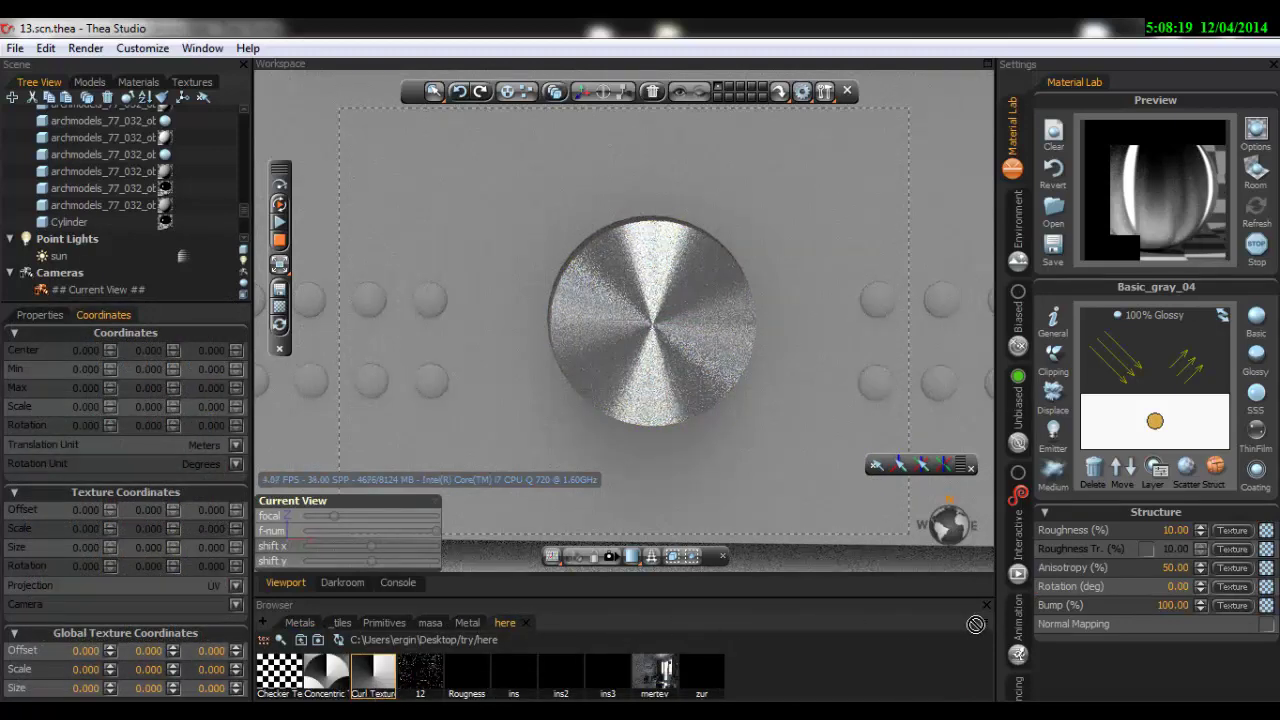
left_click_drag(1268, 592, 1266, 587)
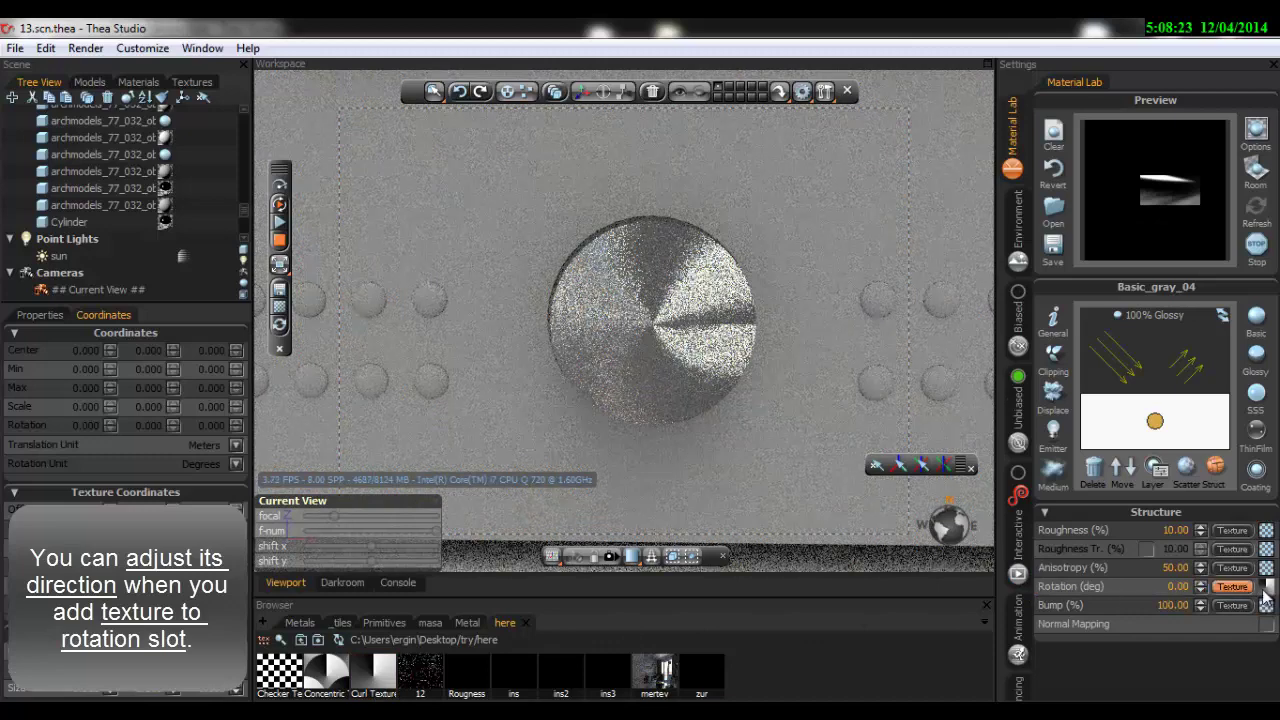
left_click(1166, 531)
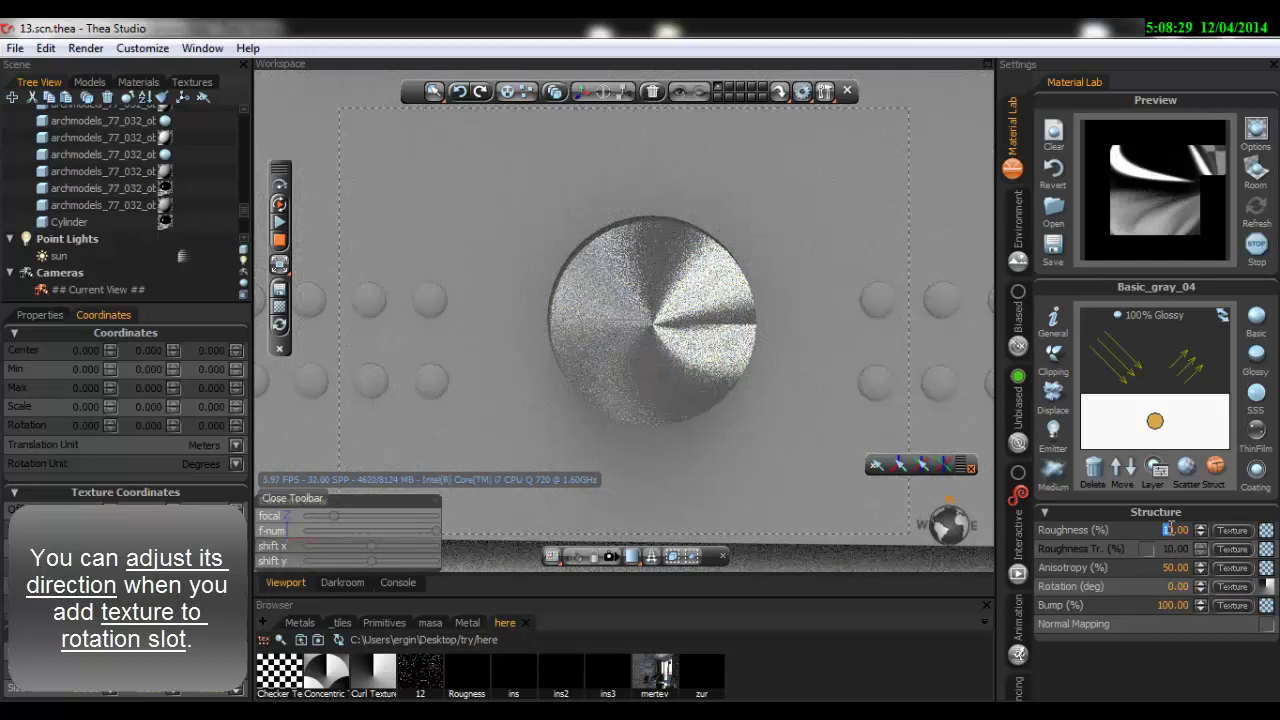
type("5")
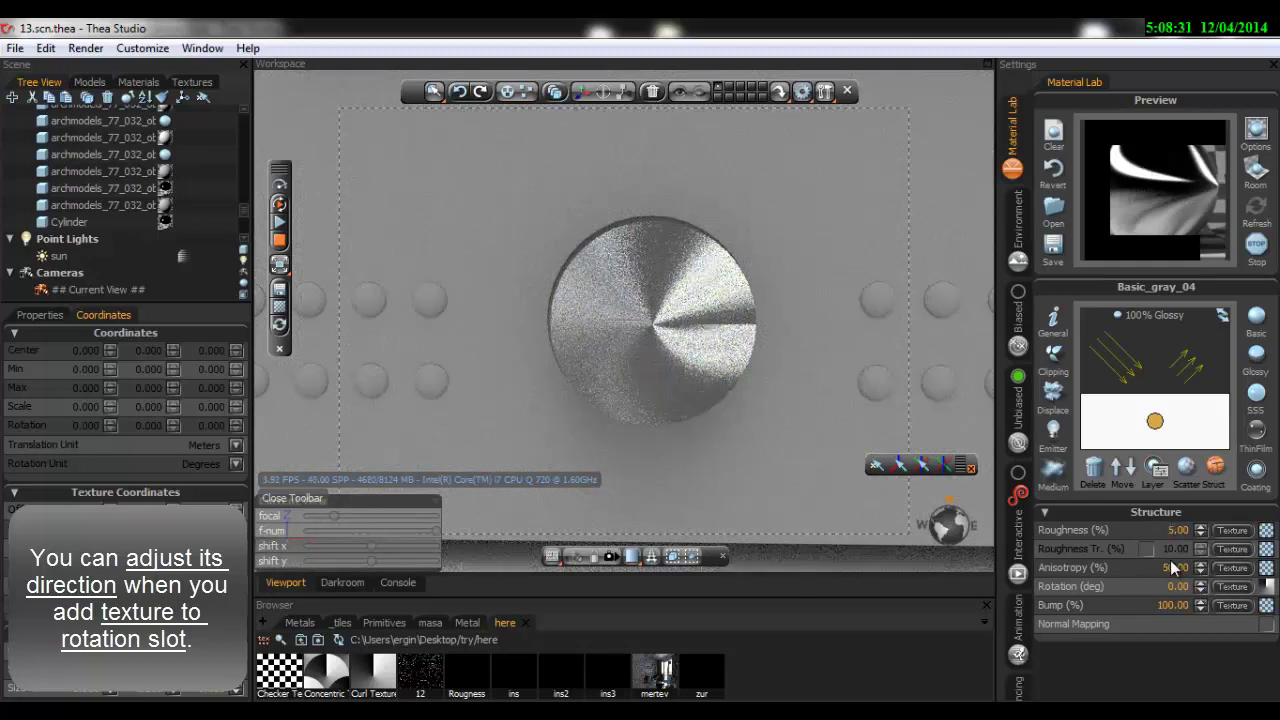
key("Return")
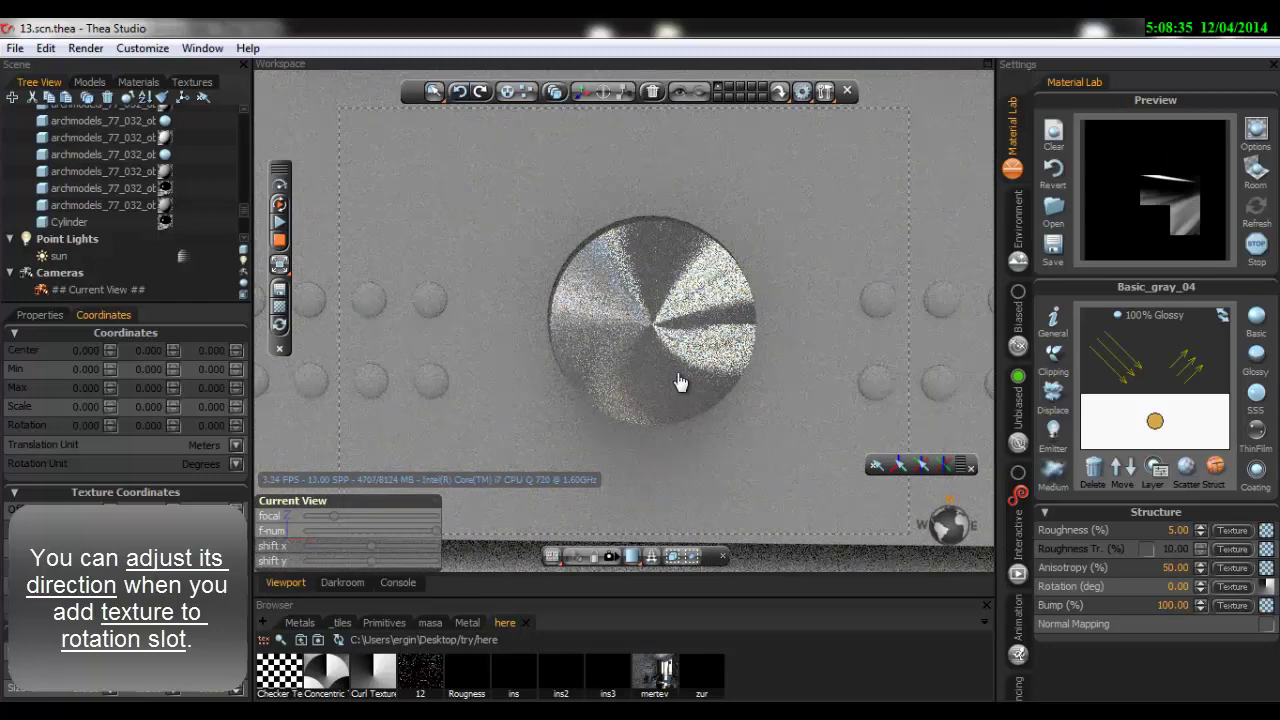
mouse_move(678, 383)
left_mouse_down()
mouse_move(591, 357)
mouse_move(709, 380)
left_mouse_up()
type("55")
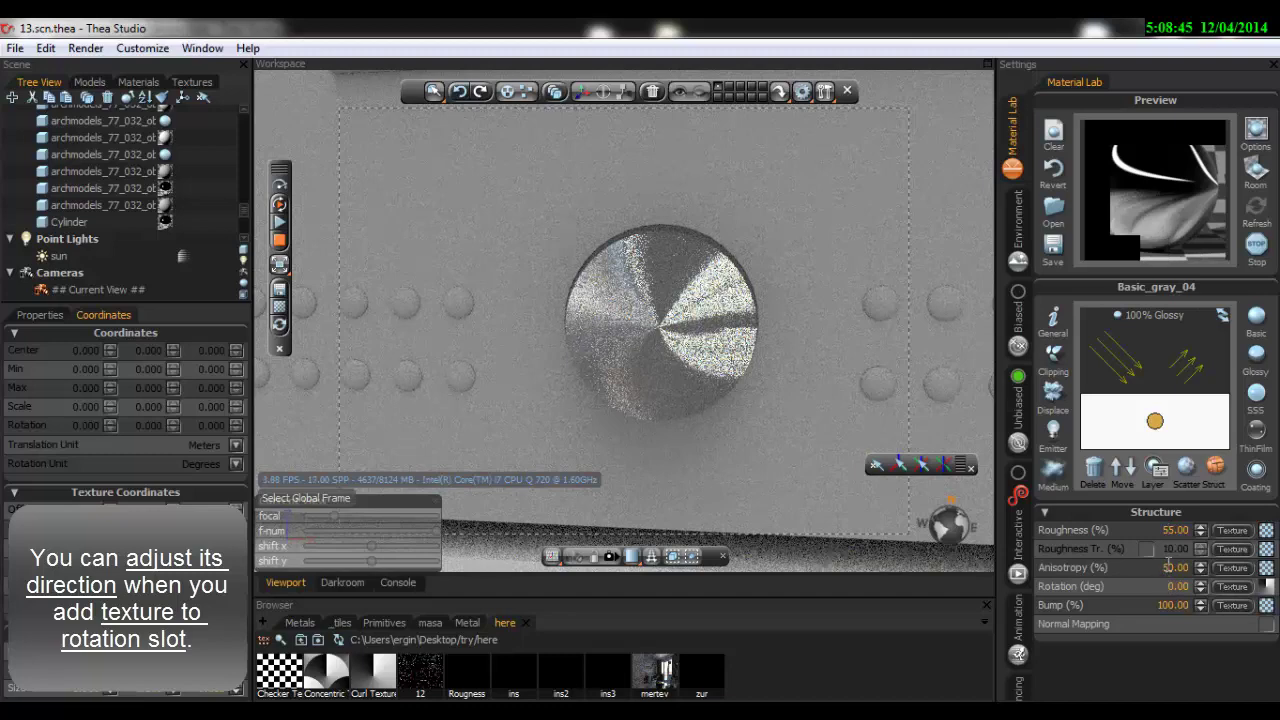
Apply roughness 55, then 15, to the knob's Basic_gray_04 material
key("Return")
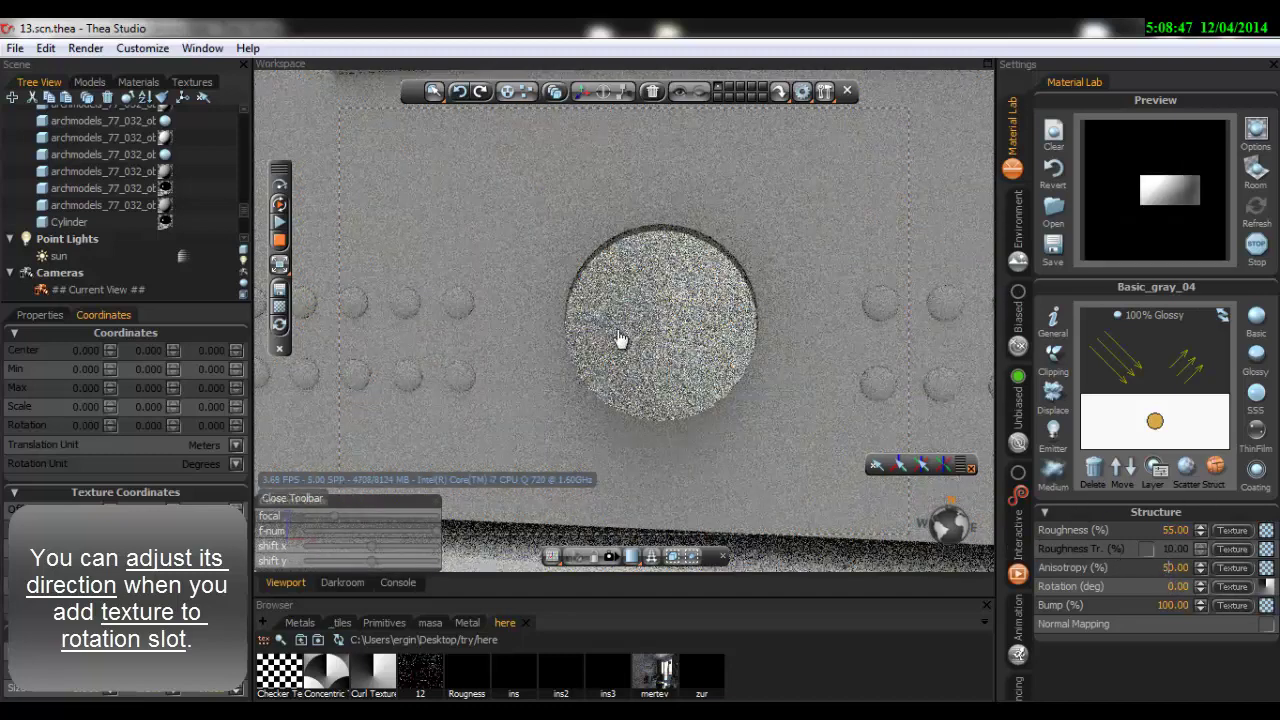
left_click(1164, 530)
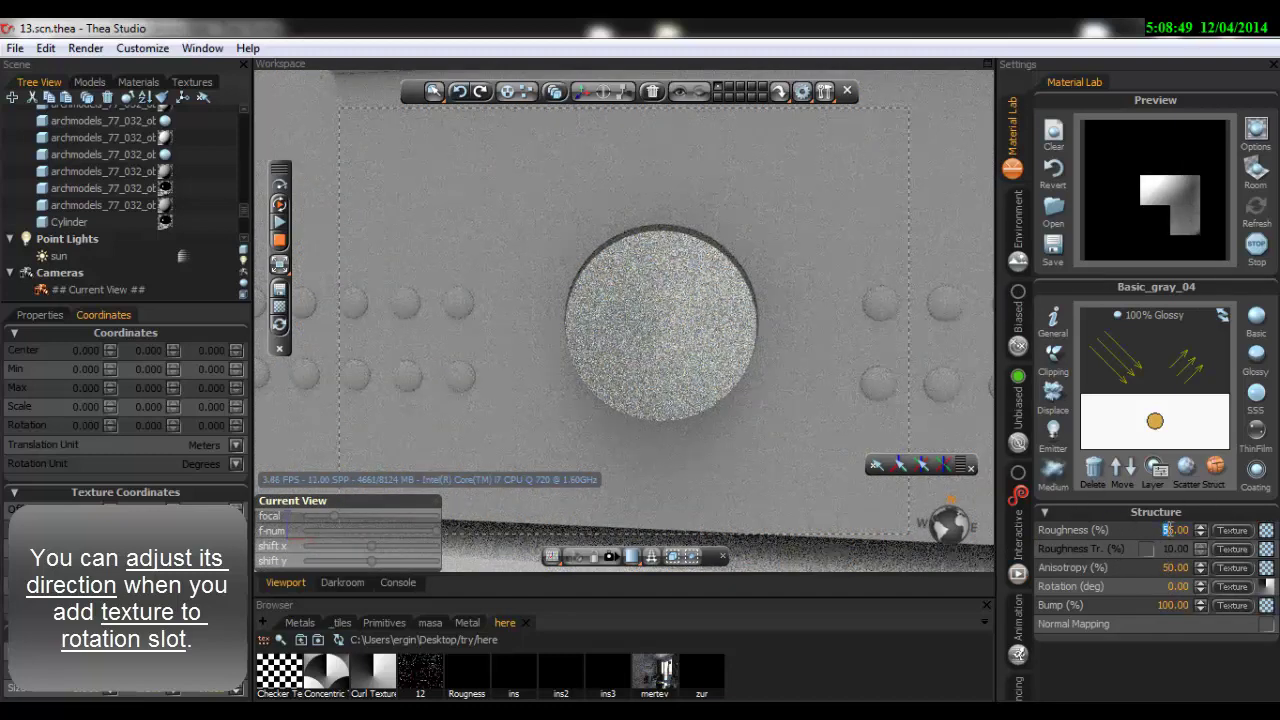
type("15")
key("Return")
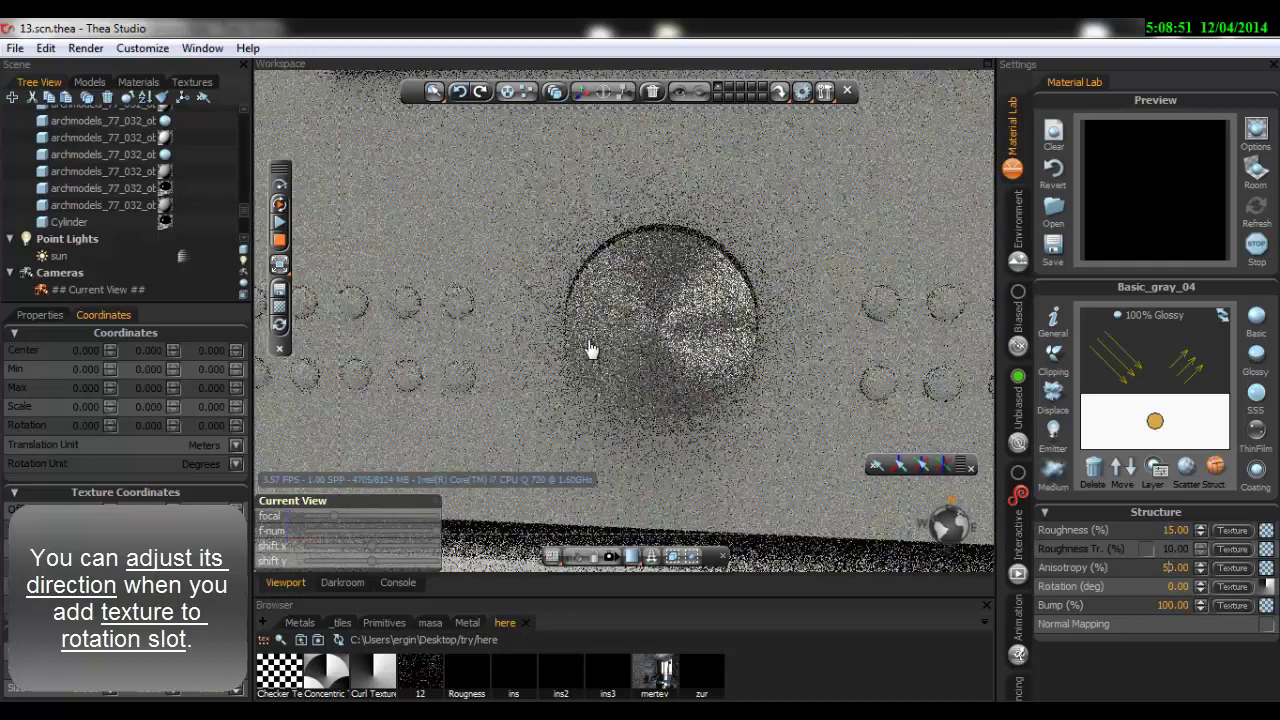
key("Return")
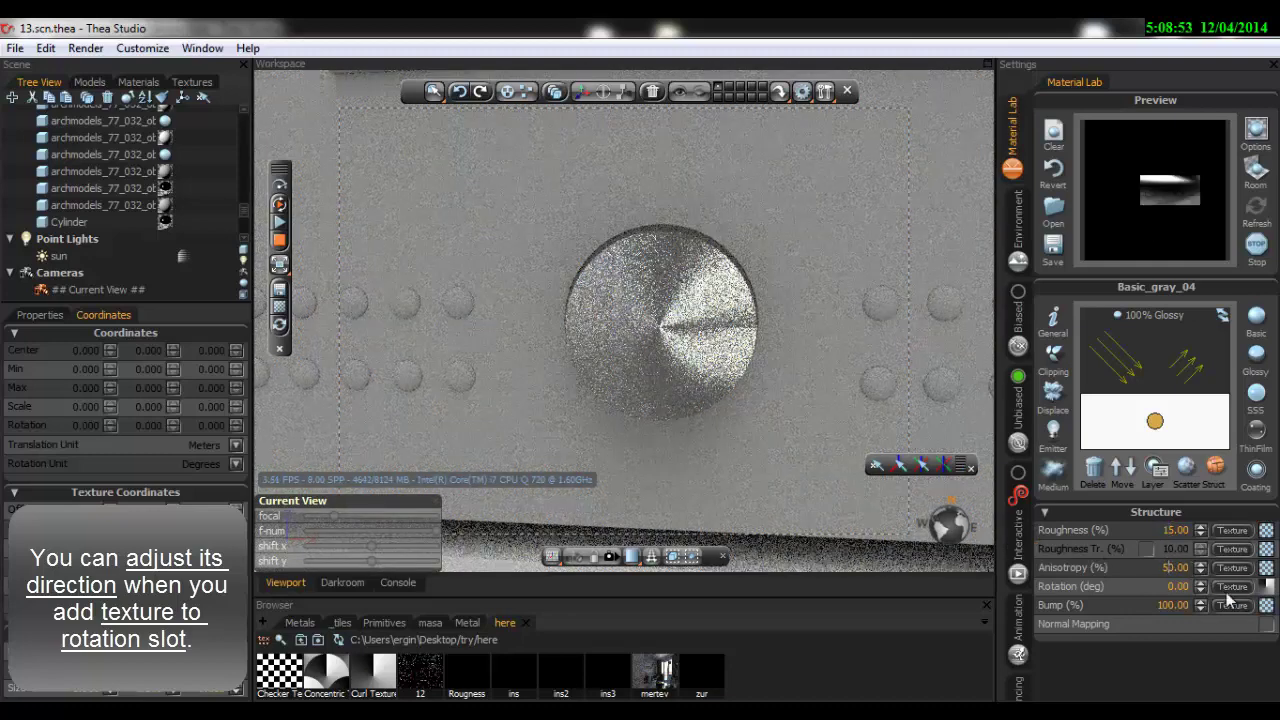
Raise anisotropy to 20, then 80, and lower roughness to 9
left_click(1166, 567)
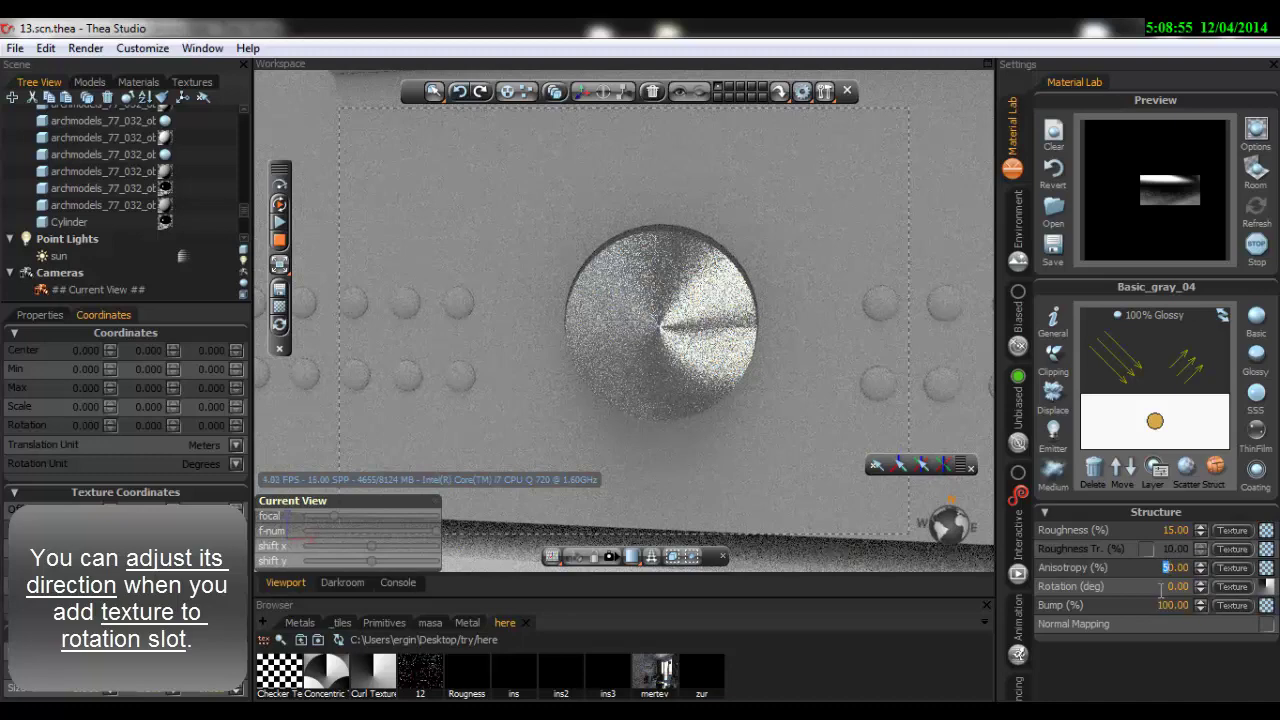
type("20")
key("Return")
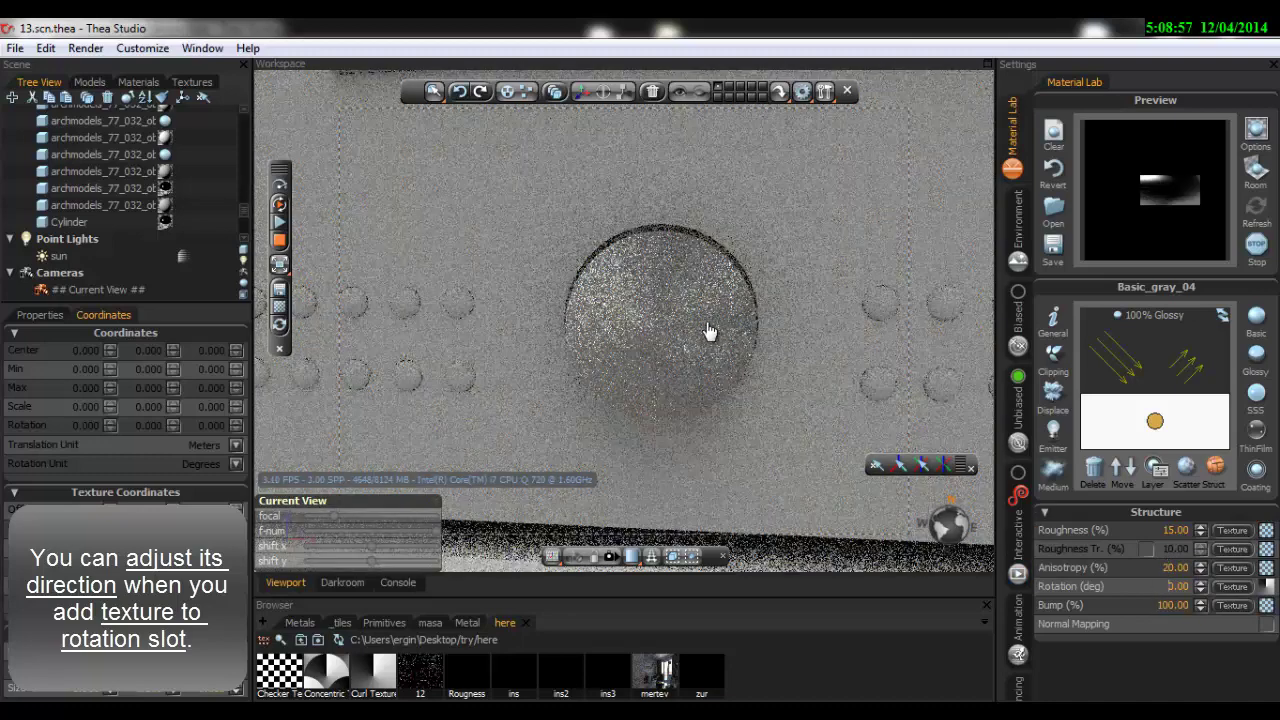
left_click(1165, 567)
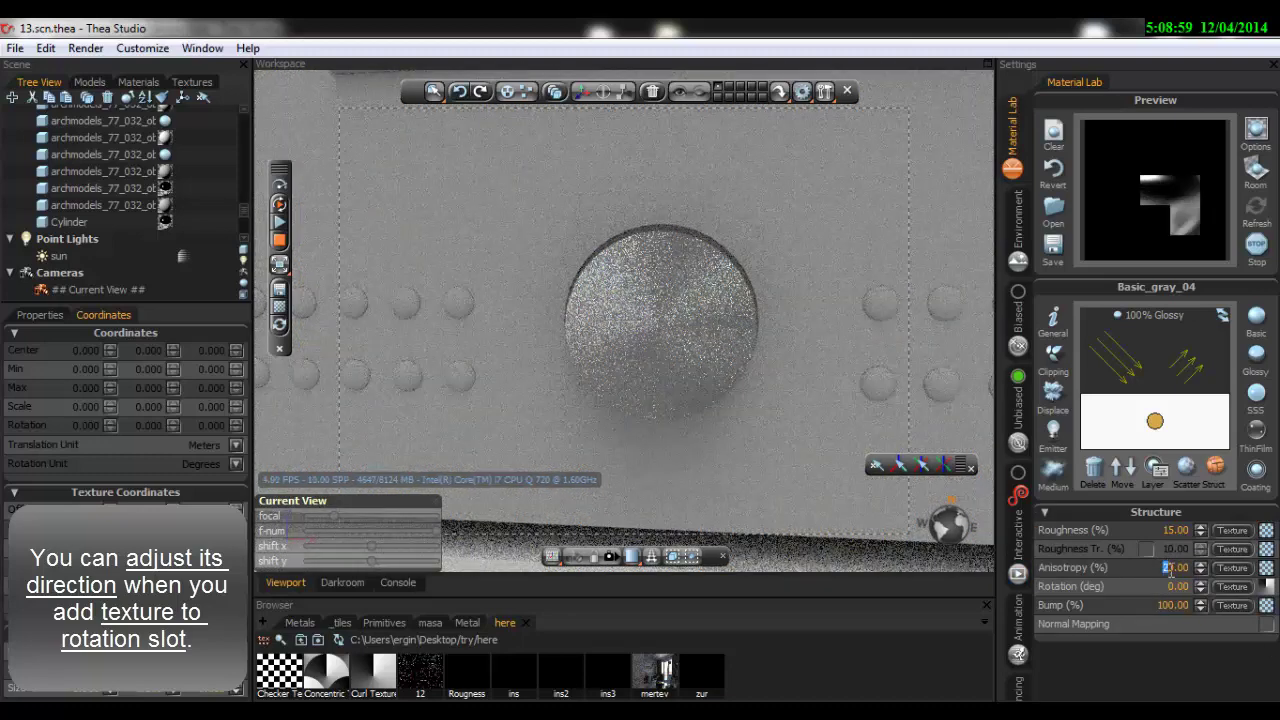
type("80")
key("Return")
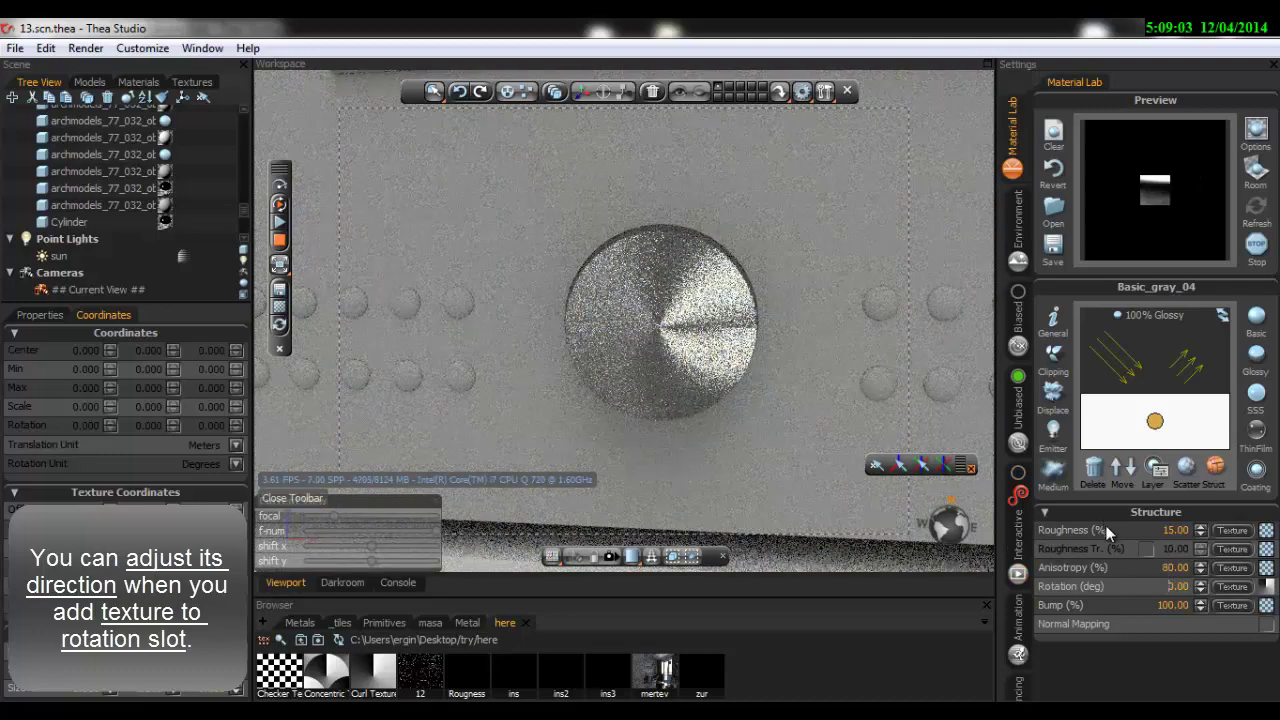
key("Return")
type("32")
key("Return")
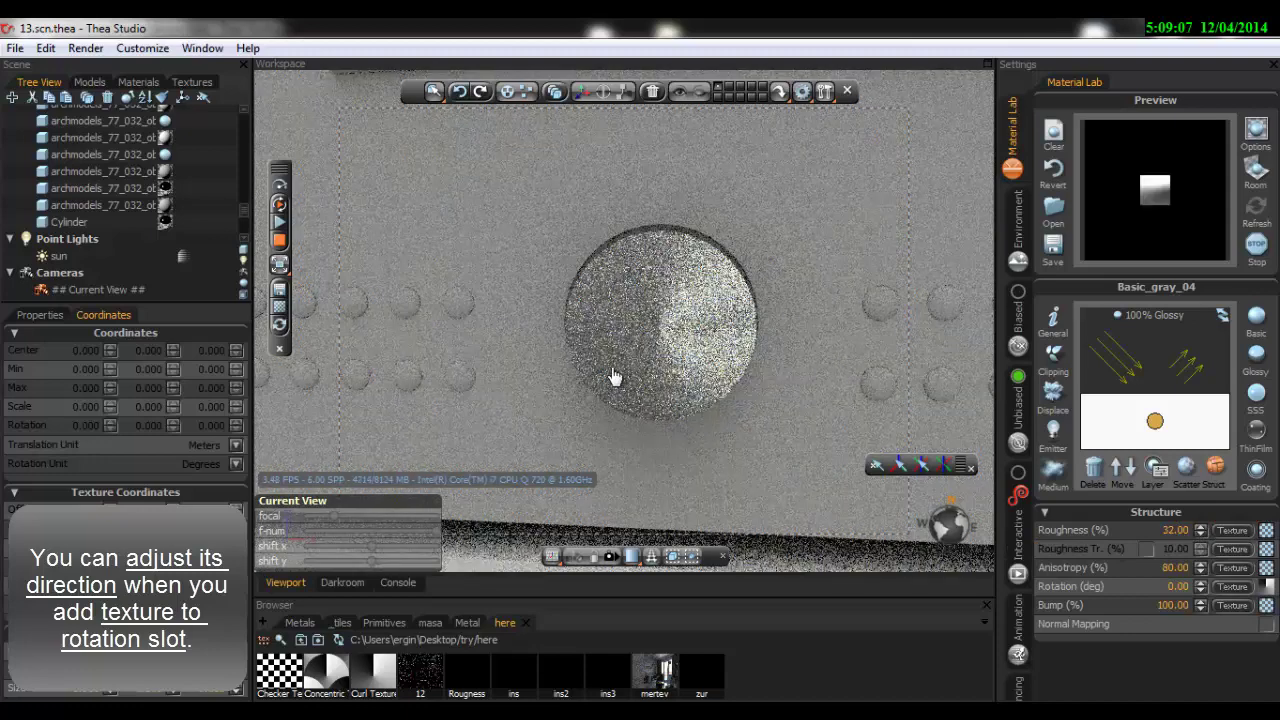
left_click_drag(1200, 532, 1200, 555)
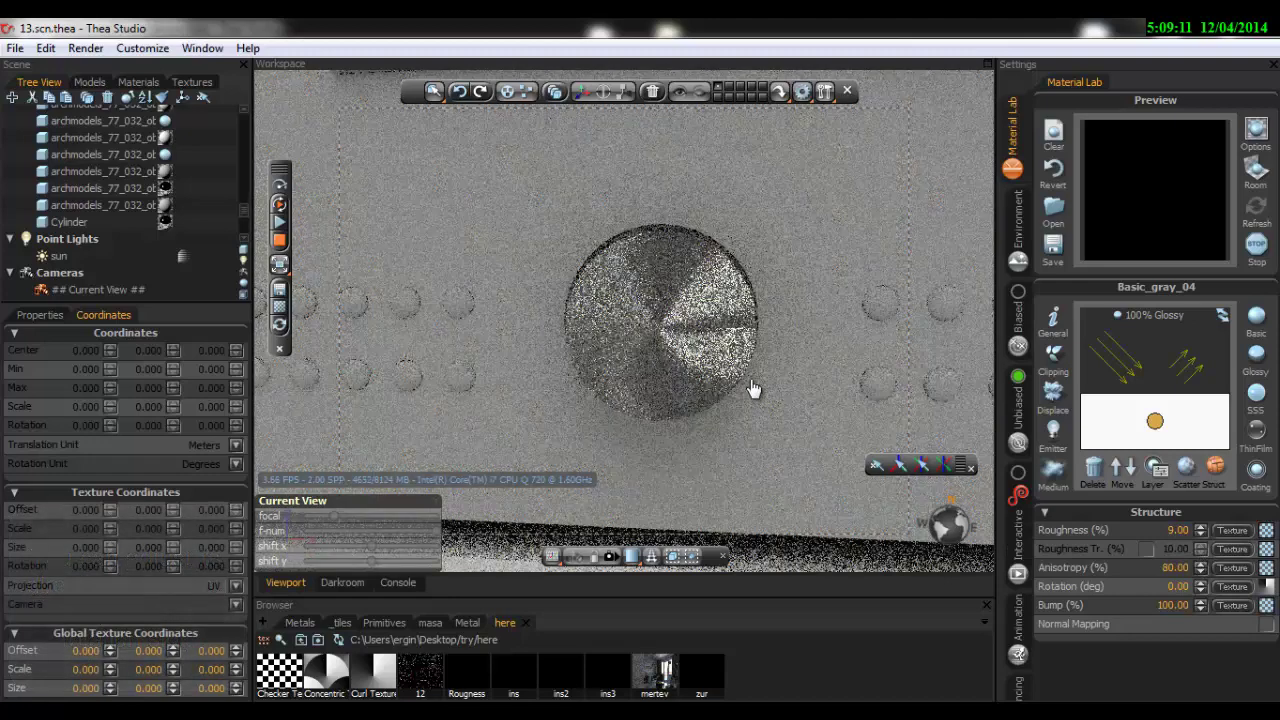